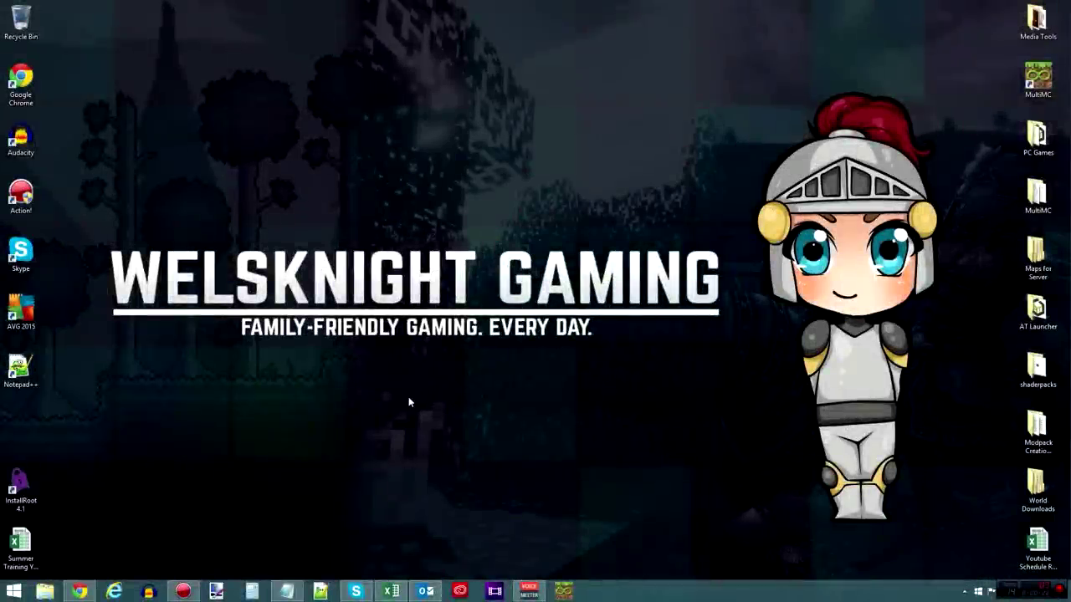
# - Bring the Chrome browser window up from the taskbar
pyautogui.click(79, 592)
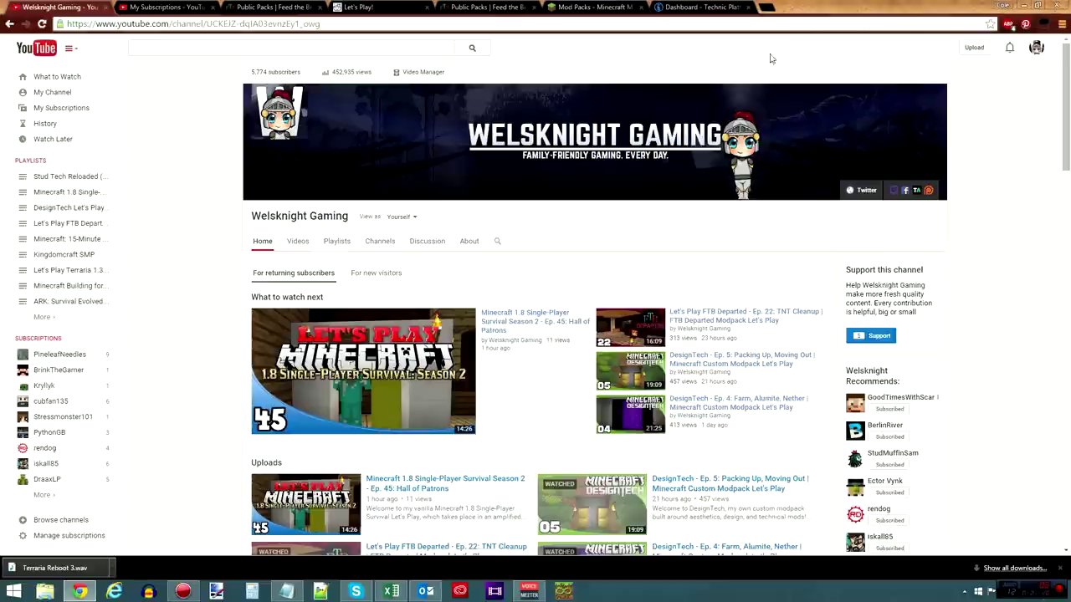
# - Switch across the open browser tabs to the Feed the Beast Public Packs forum
pyautogui.click(714, 10)
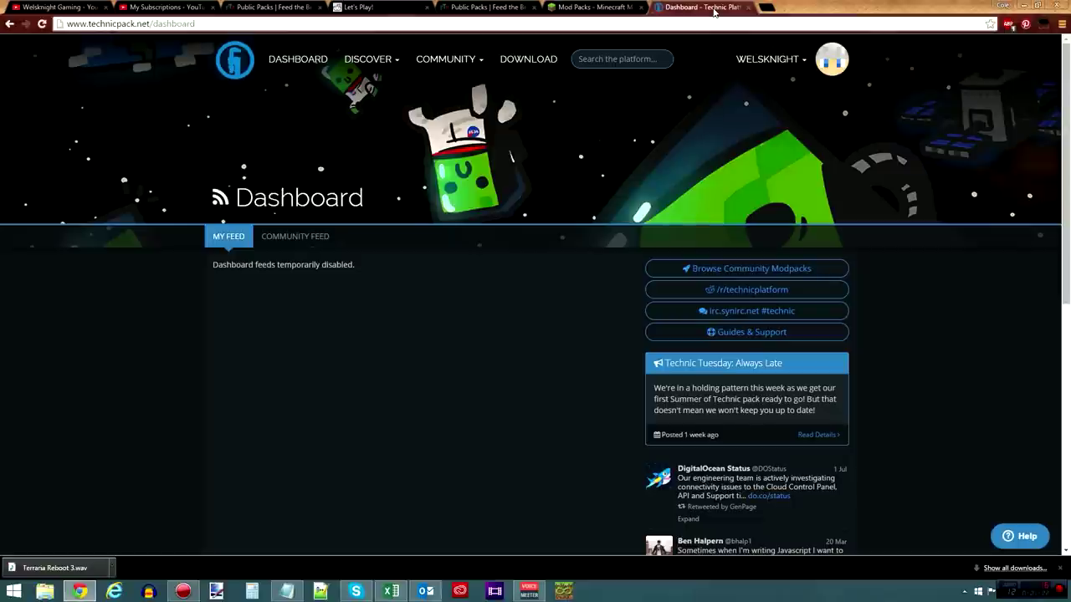
pyautogui.click(612, 7)
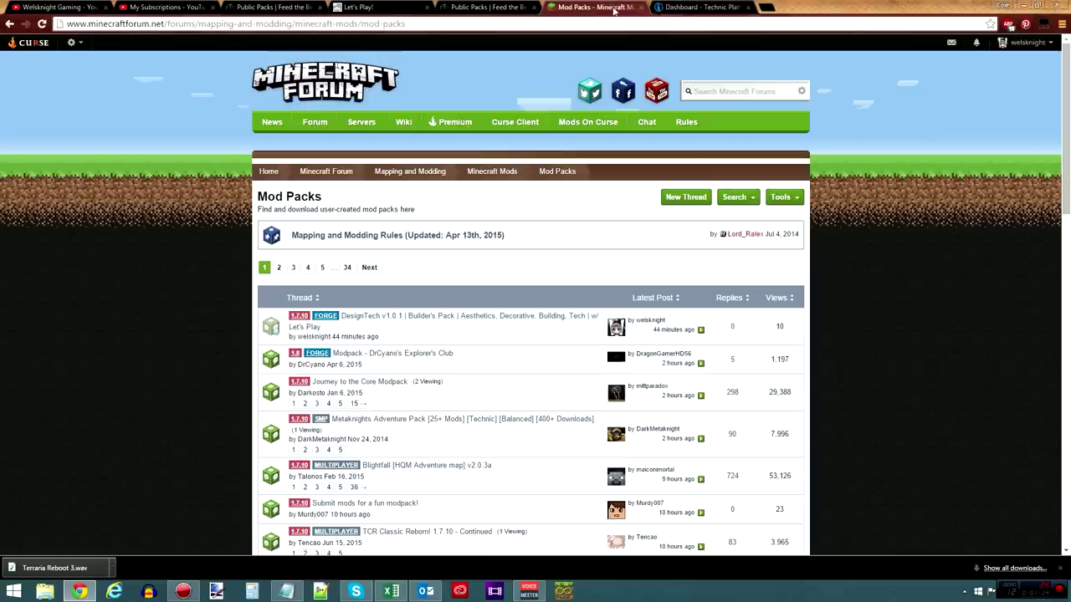
pyautogui.click(507, 7)
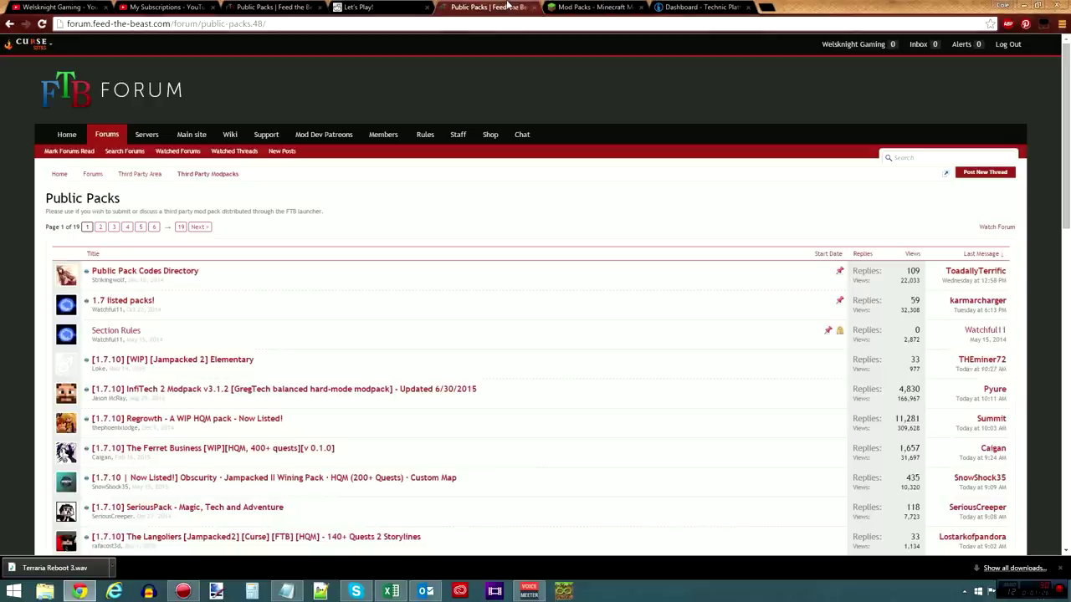
pyautogui.scroll(-1, 426, 232)
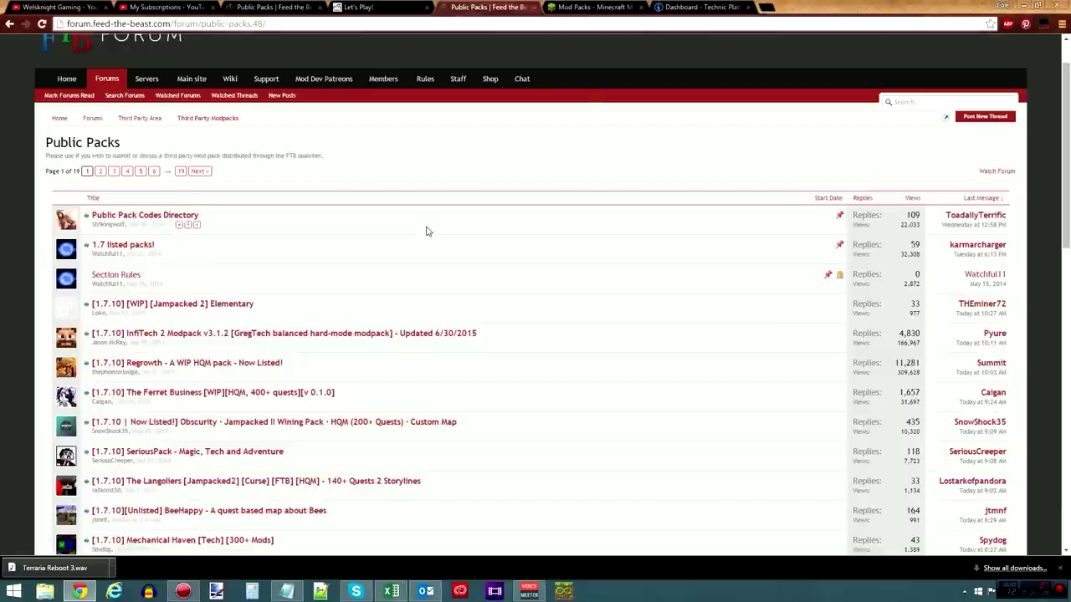
pyautogui.scroll(1, 426, 232)
pyautogui.scroll(-1, 386, 249)
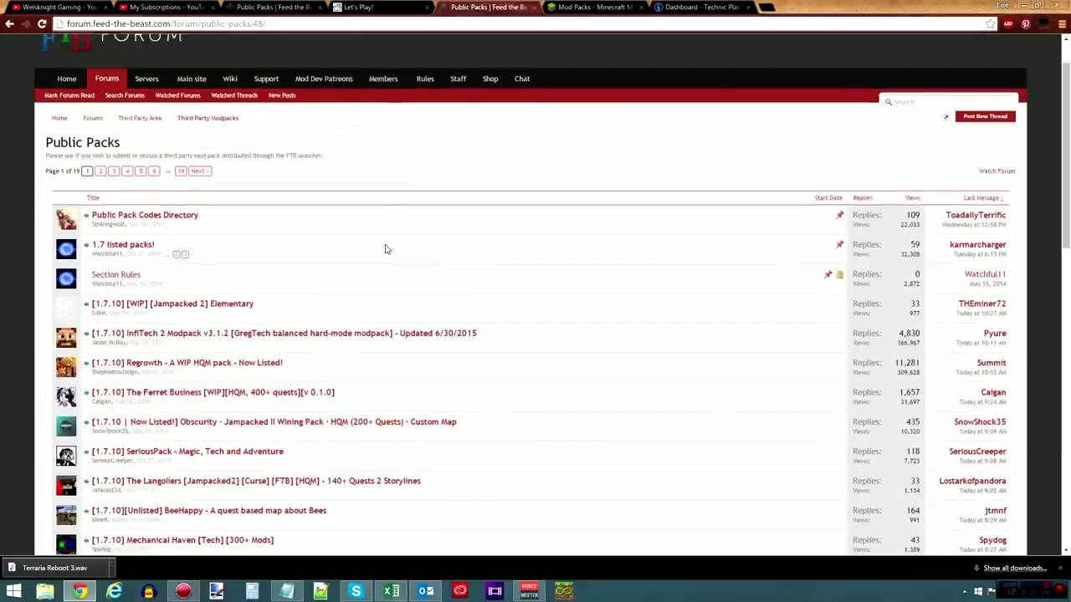
# - Go to Third Party Modpacks > Public Packs and open the DesignTech thread
pyautogui.click(209, 121)
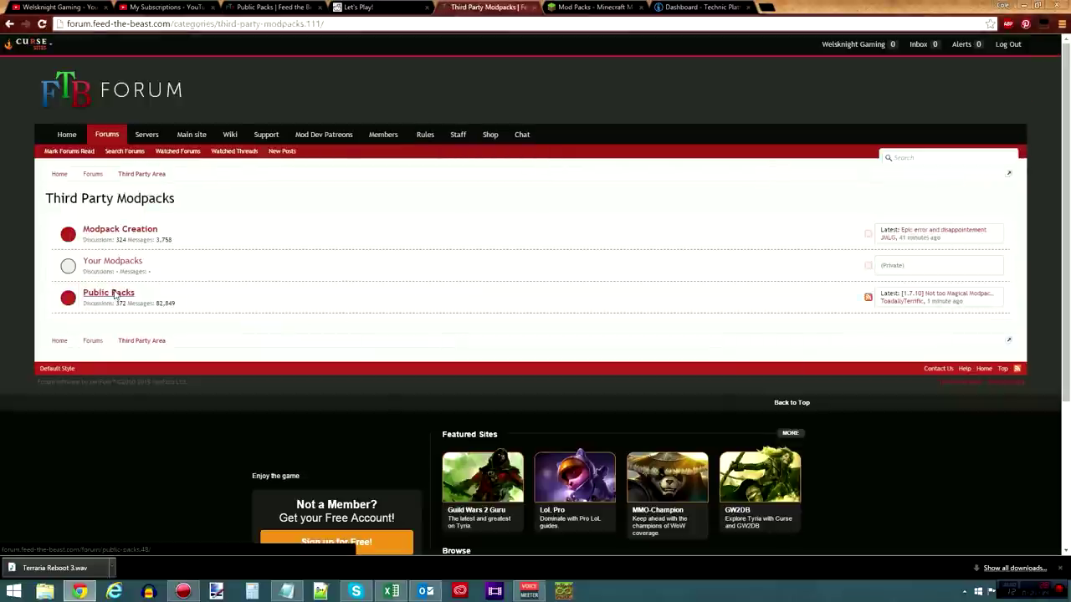
pyautogui.click(108, 293)
pyautogui.scroll(-1, 112, 299)
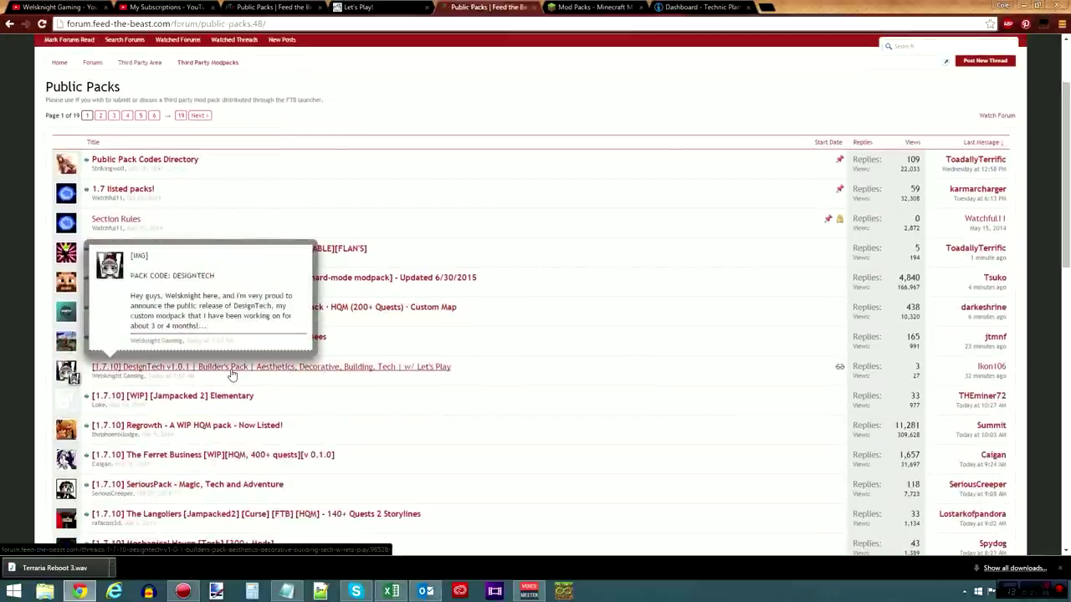
pyautogui.click(233, 371)
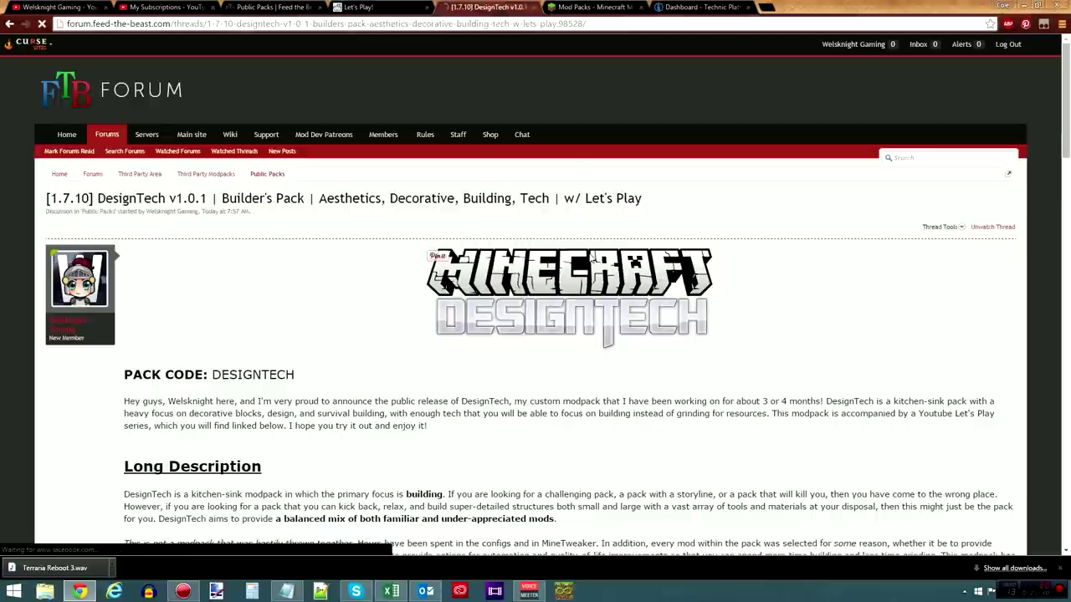
# - Read the DesignTech thread for pack code DESIGNTECH, then return to the forum index
pyautogui.scroll(-5, 546, 246)
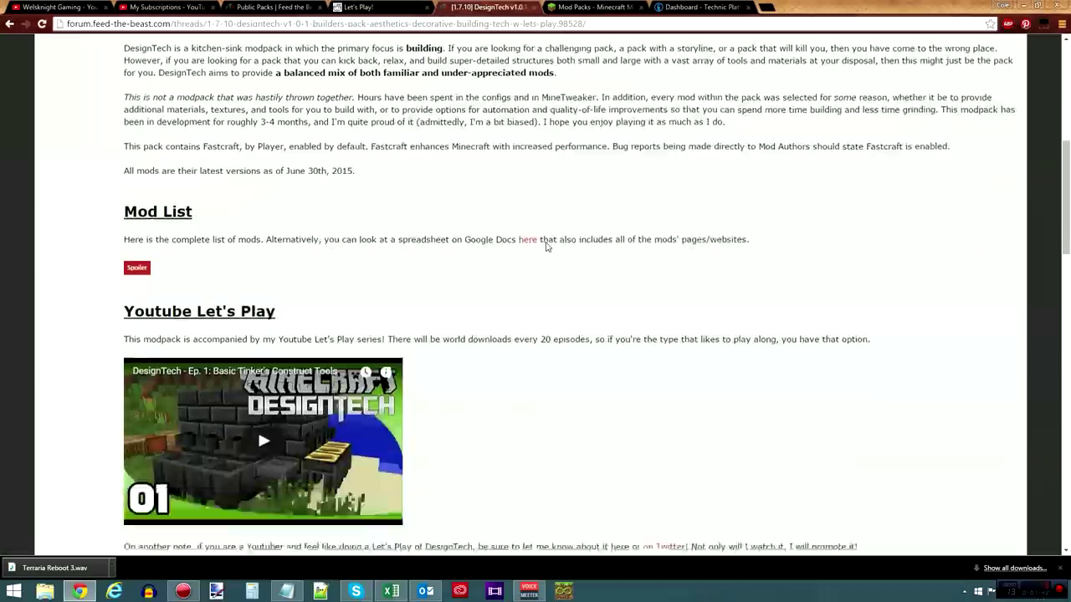
pyautogui.scroll(-6, 546, 250)
pyautogui.scroll(12, 545, 256)
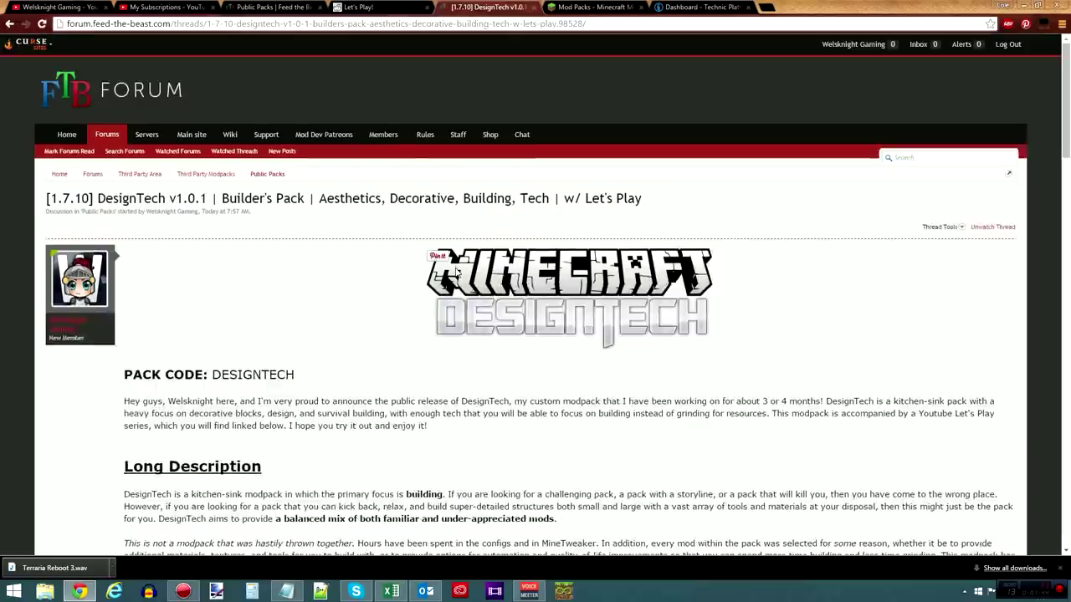
pyautogui.click(58, 91)
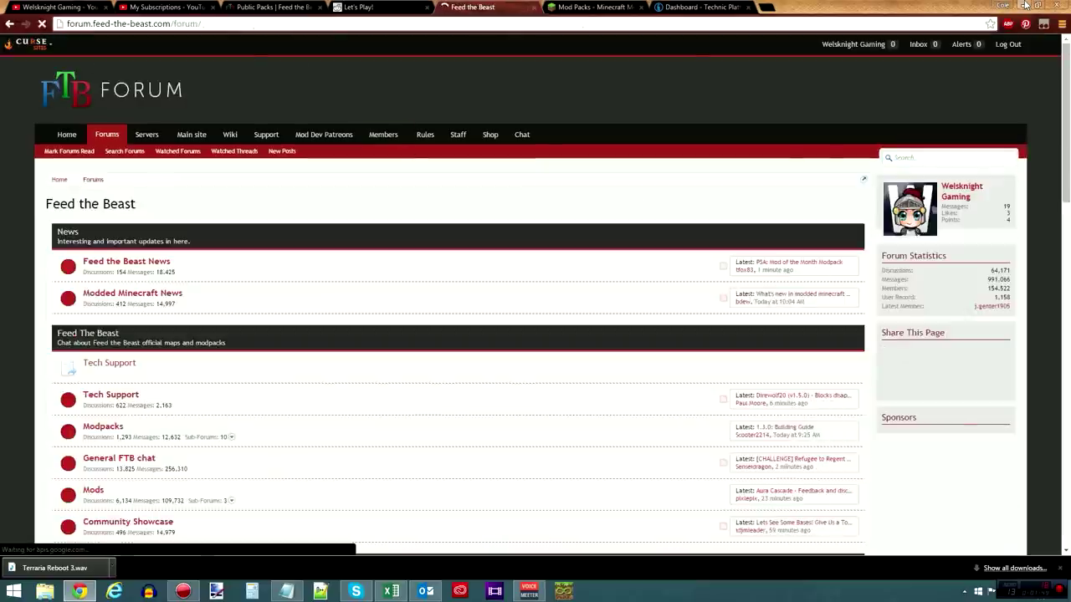
# - Load feed-the-beast.com in a new tab, view its Client Download section, and minimize the browser
pyautogui.click(768, 7)
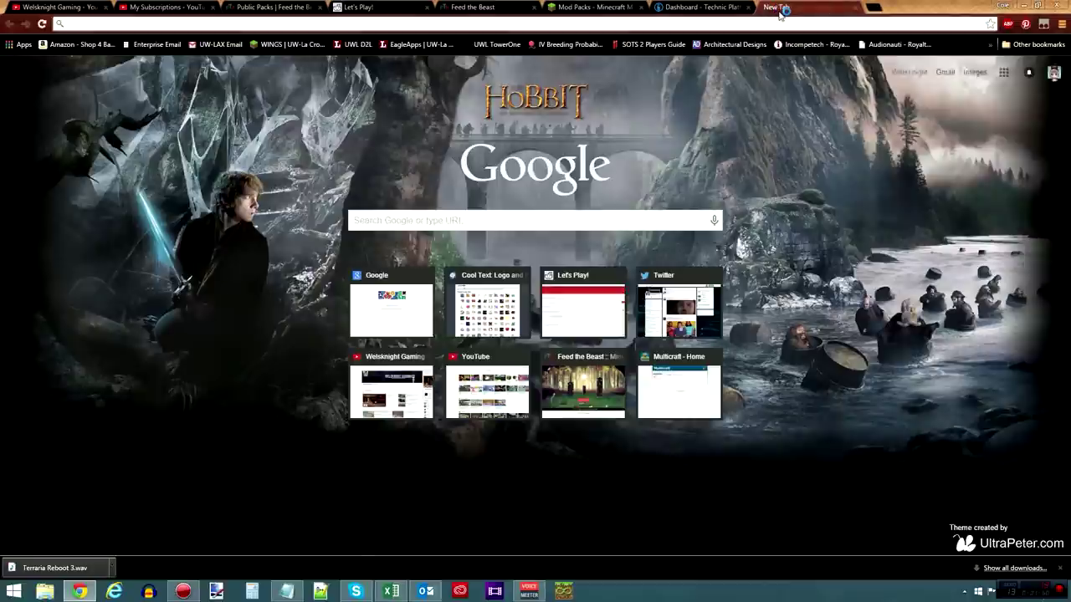
pyautogui.write('feed-the-beast.com')
pyautogui.press('Return')
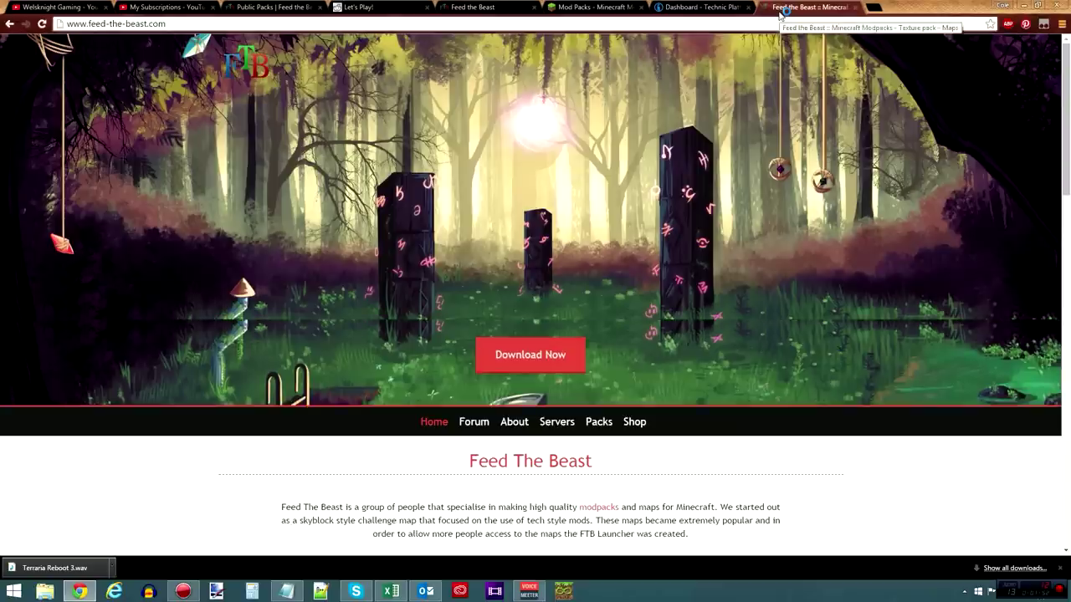
pyautogui.scroll(-5, 411, 325)
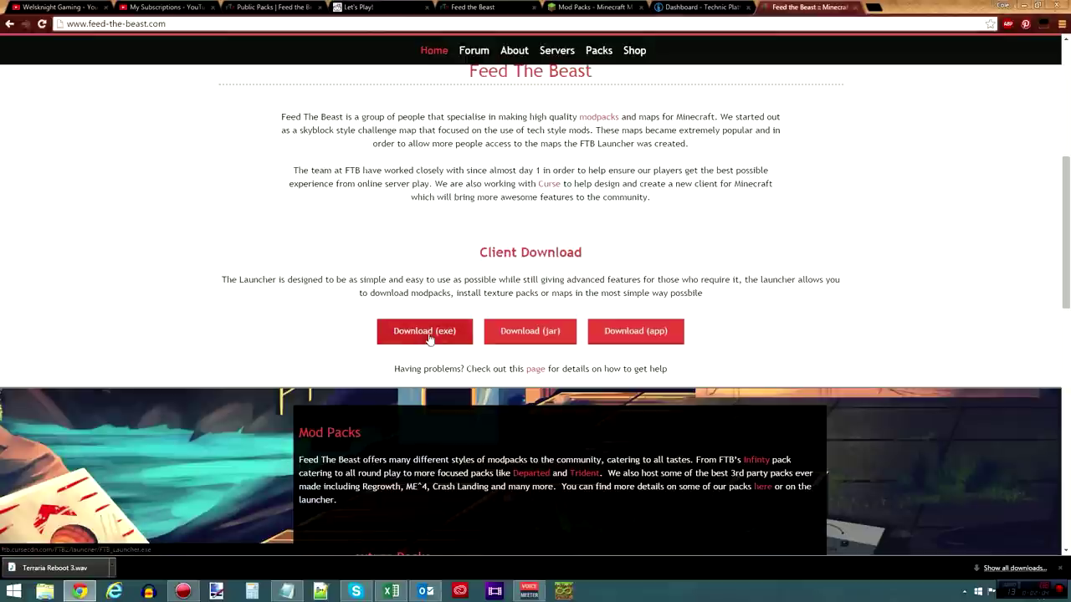
pyautogui.scroll(2, 485, 292)
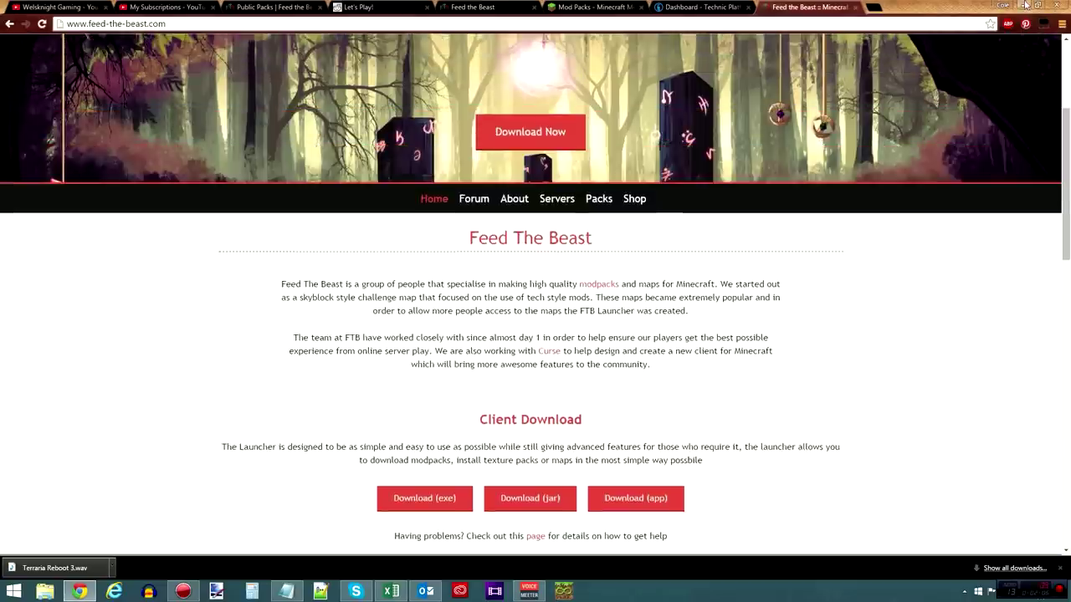
pyautogui.click(1024, 5)
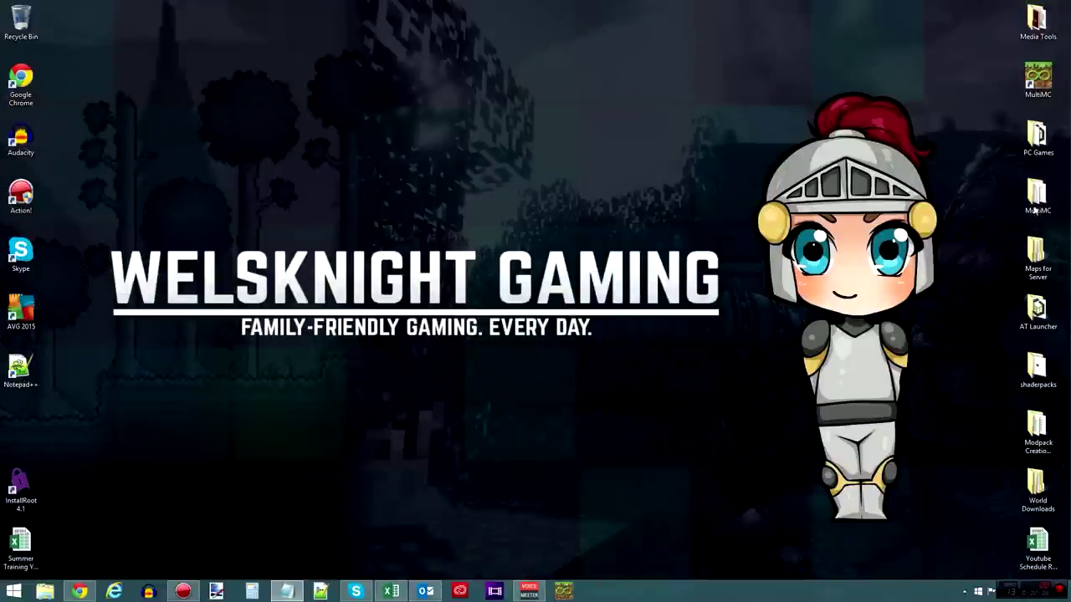
# - Launch the FTB Launcher from the desktop's PC Games folder, then close that folder
pyautogui.doubleClick(1037, 138)
pyautogui.click(757, 133)
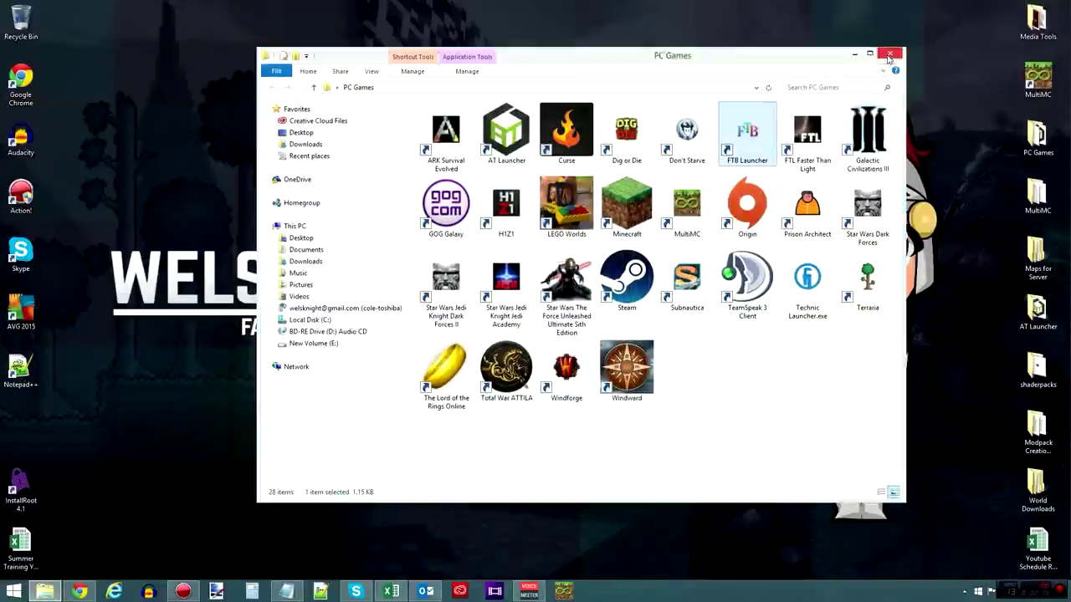
pyautogui.click(889, 55)
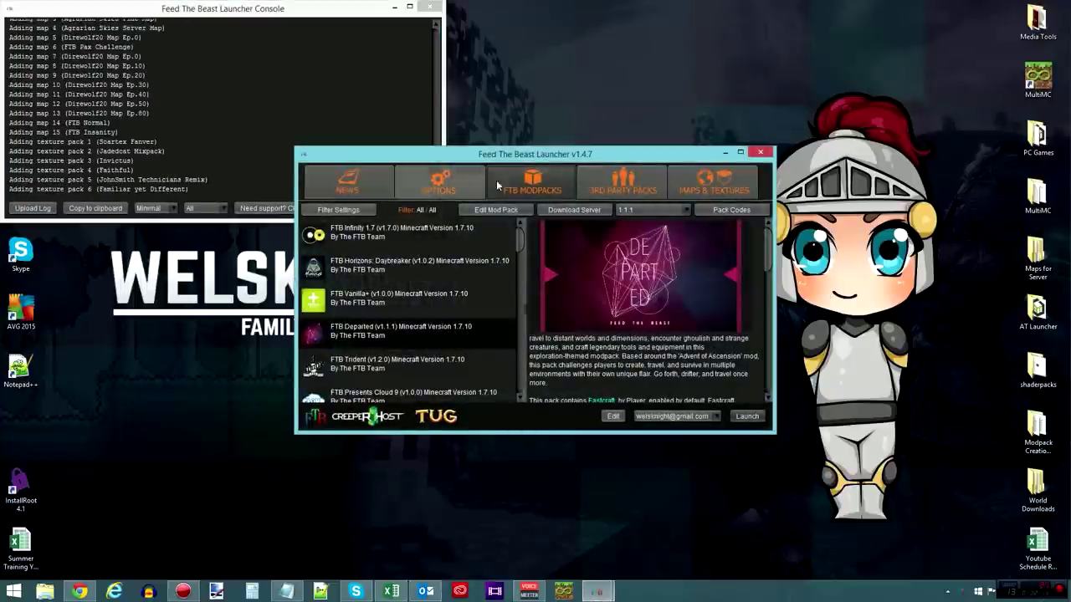
pyautogui.click(617, 176)
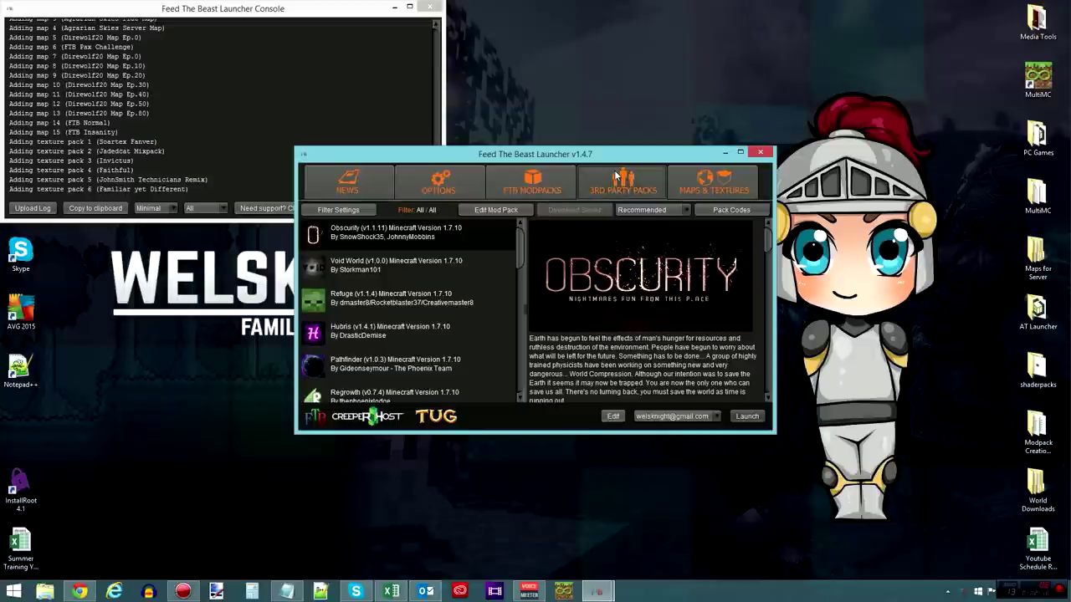
pyautogui.click(731, 210)
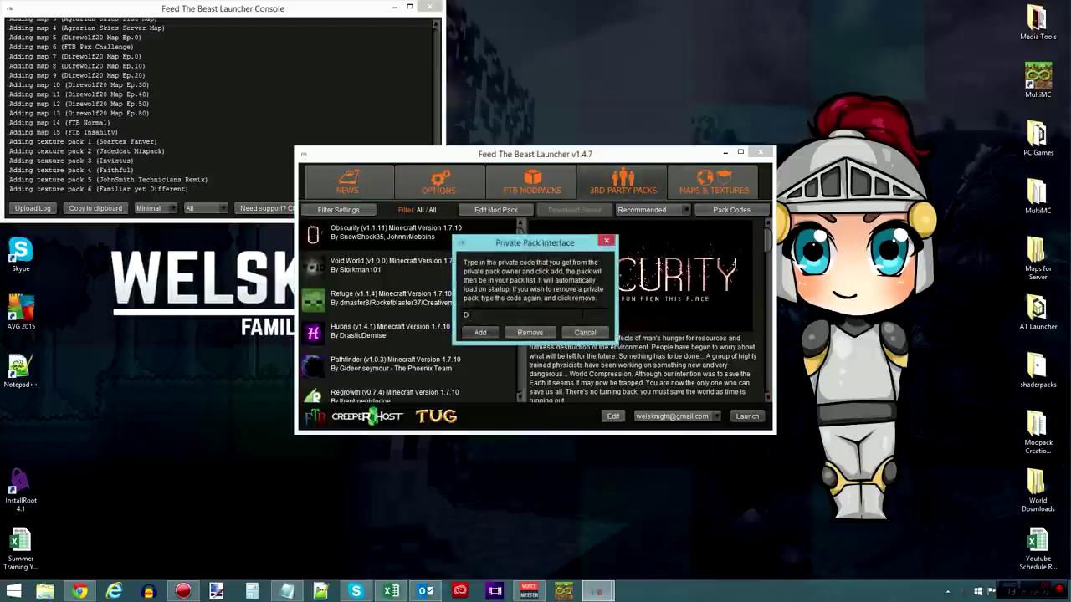
pyautogui.write('DESIGNTECH')
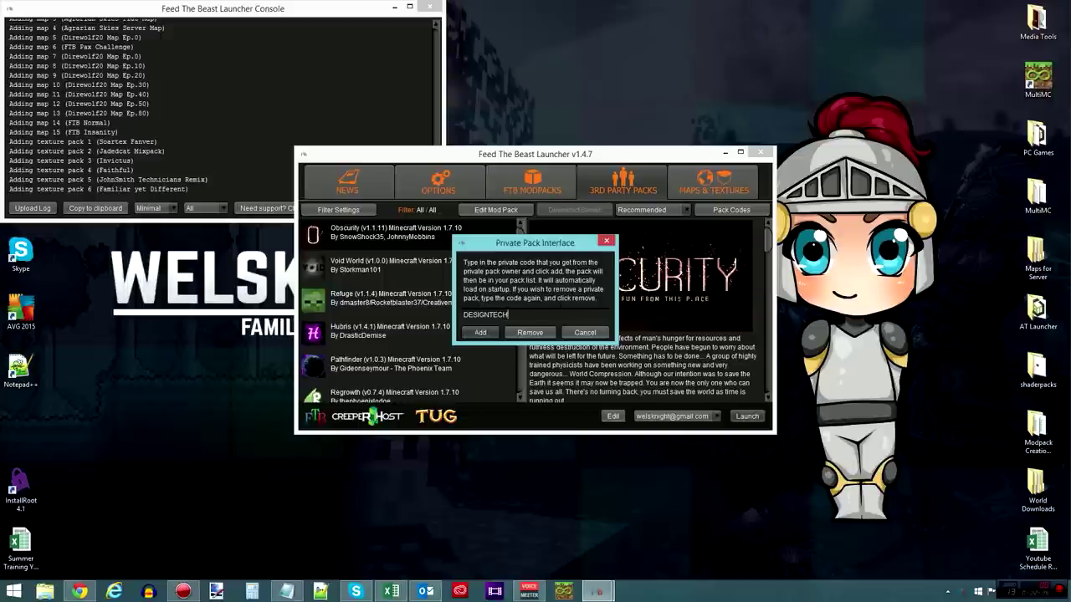
pyautogui.click(481, 333)
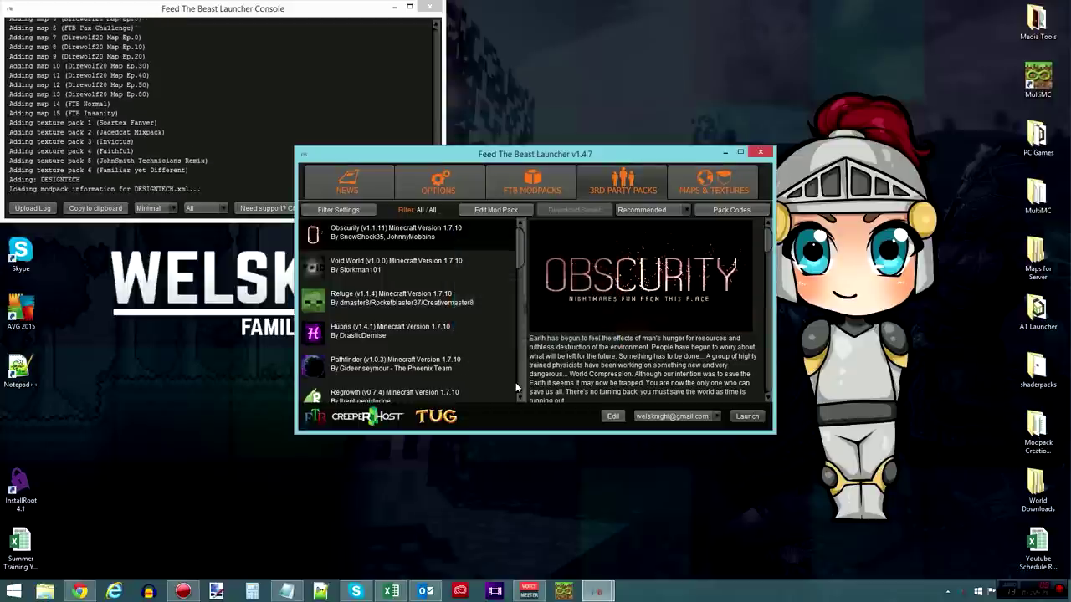
pyautogui.scroll(-1, 502, 251)
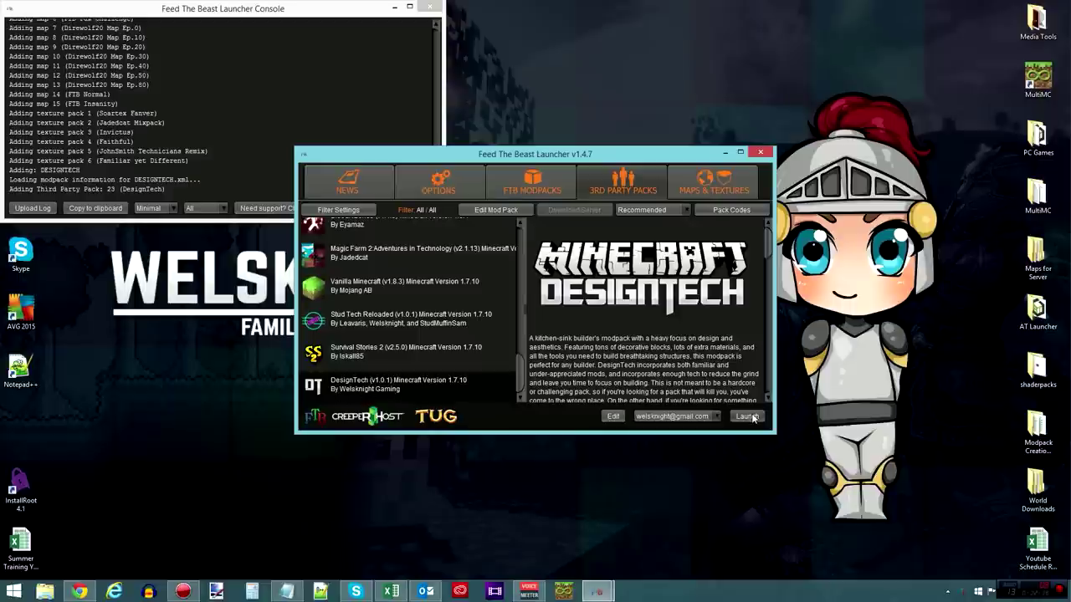
# - Open DesignTech's mods folder from the Mod Pack Editor, confirm it is empty, and close it
pyautogui.click(611, 415)
pyautogui.click(625, 235)
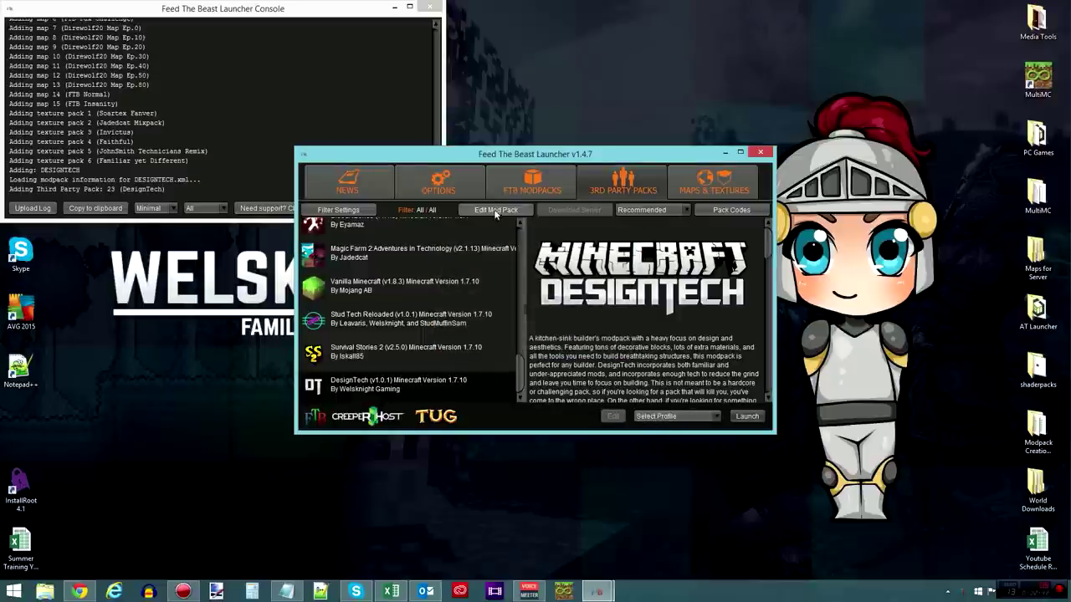
pyautogui.click(499, 211)
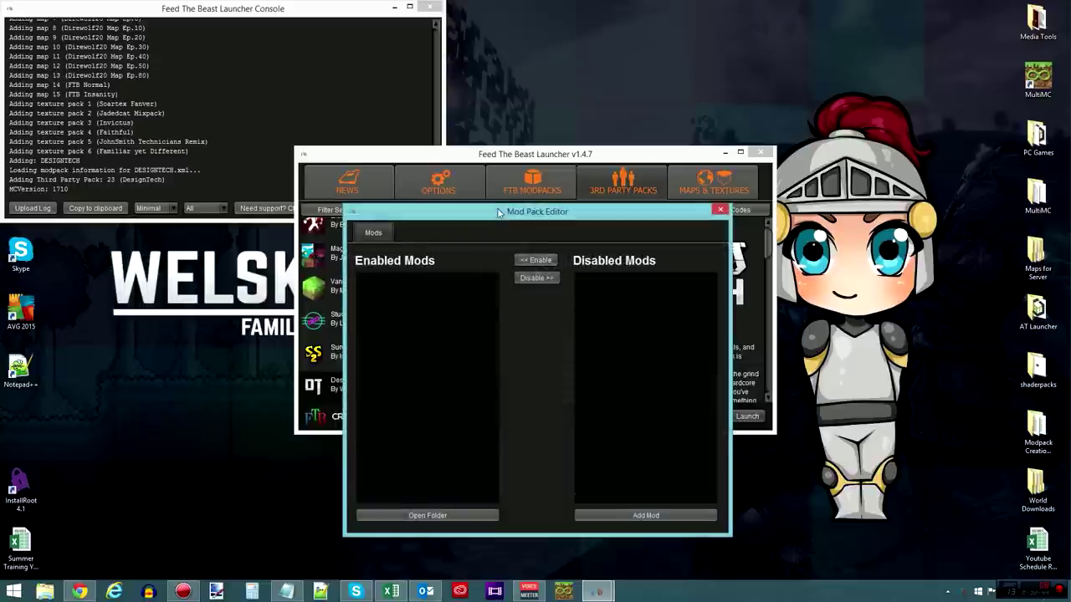
pyautogui.click(456, 517)
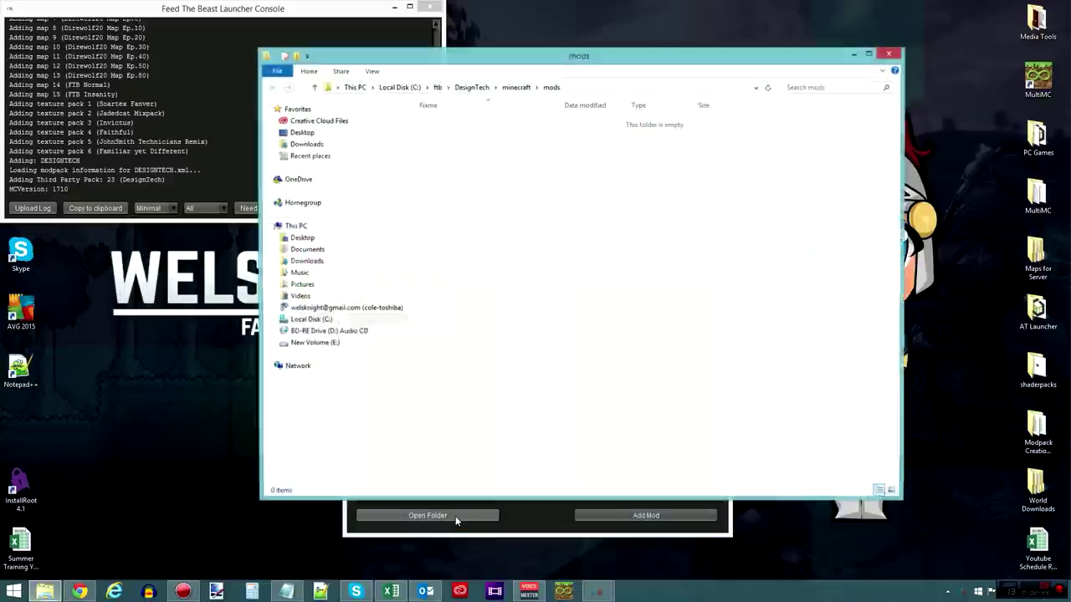
pyautogui.click(889, 54)
# - Search Google for OptiFine in a new browser tab
pyautogui.click(79, 592)
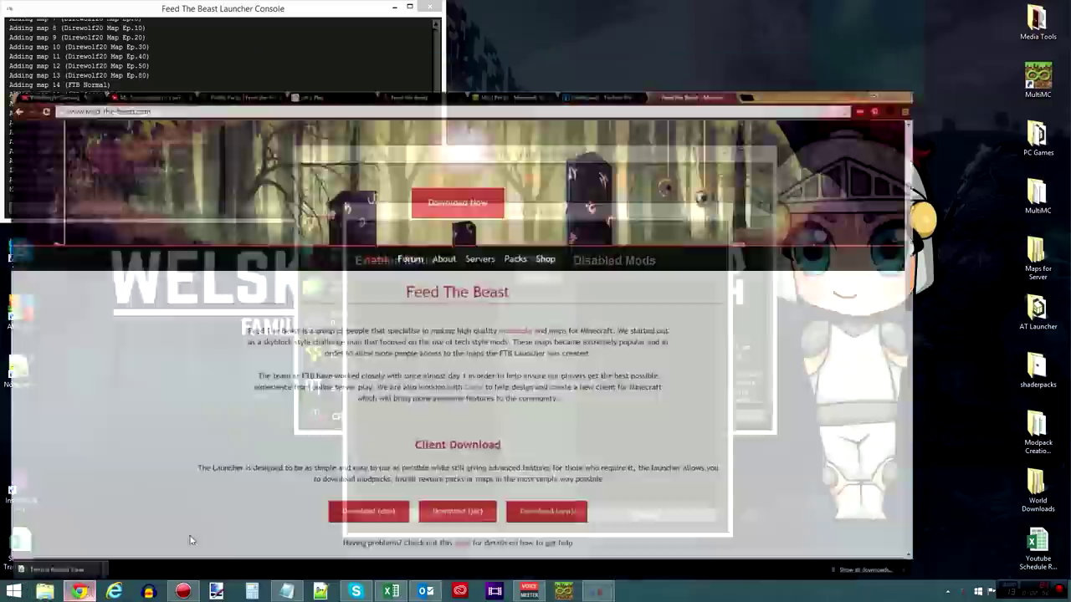
pyautogui.click(873, 7)
pyautogui.write('google.com')
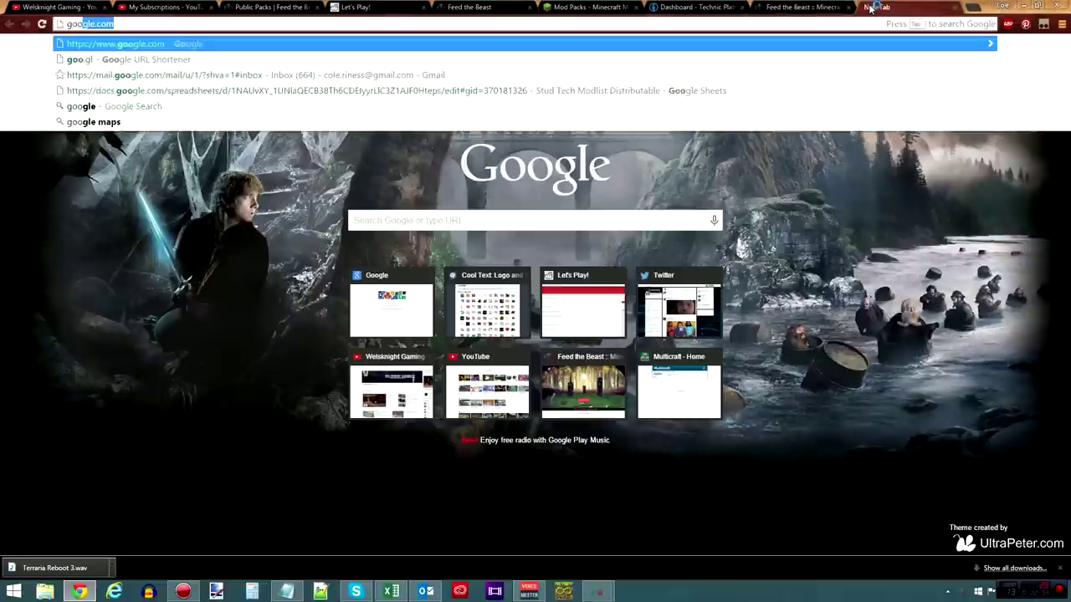
pyautogui.press('Return')
pyautogui.write('optifin')
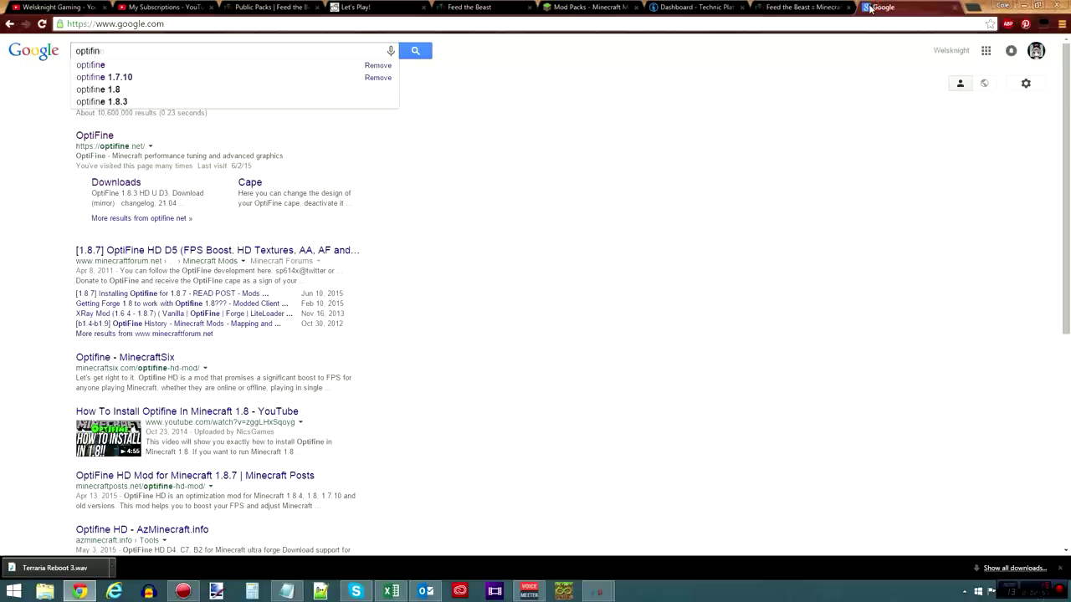
pyautogui.press('Return')
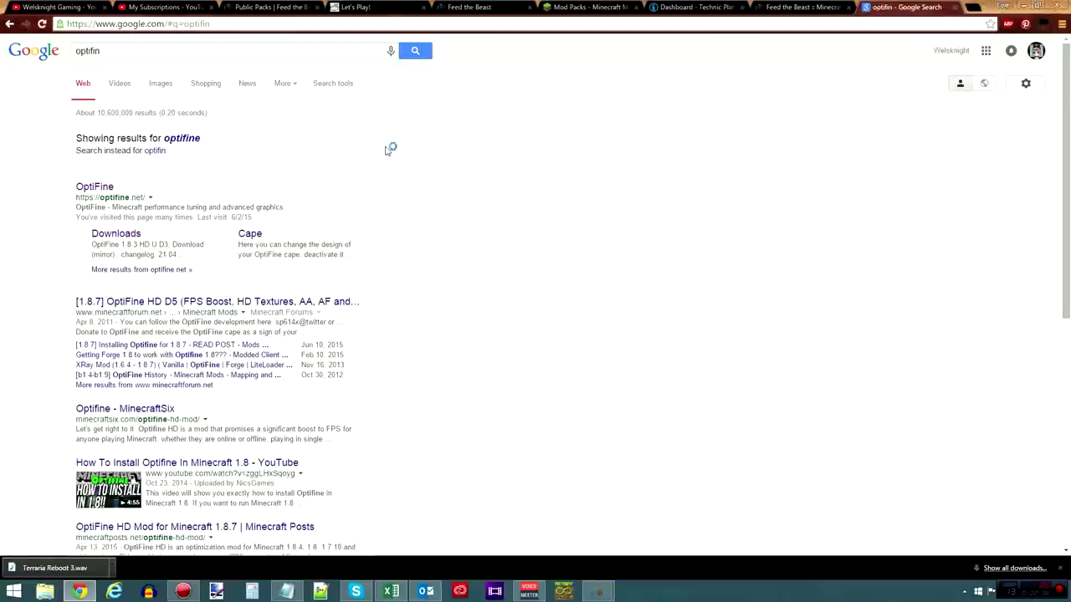
# - Open the official OptiFine Downloads page and highlight the Minecraft 1.7.10 HD Ultra builds
pyautogui.click(95, 185)
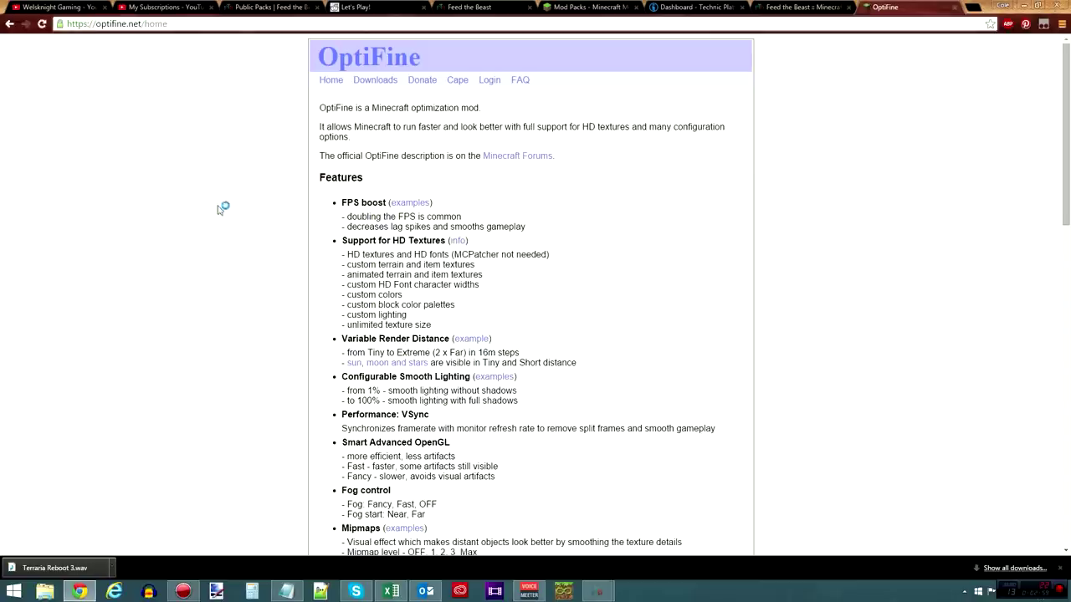
pyautogui.click(388, 83)
pyautogui.scroll(-2, 445, 248)
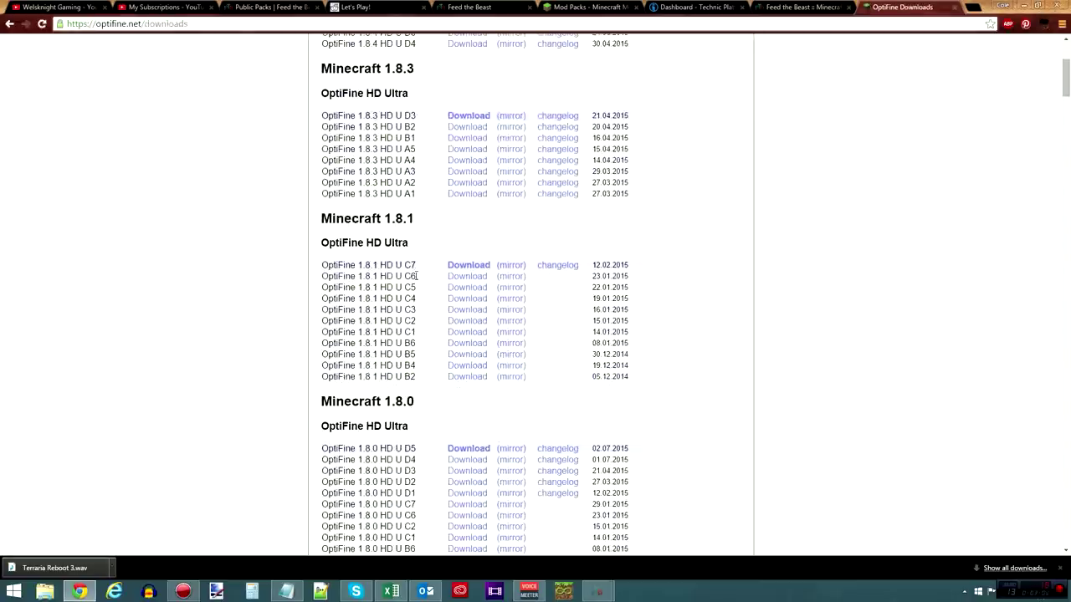
pyautogui.scroll(-5, 438, 300)
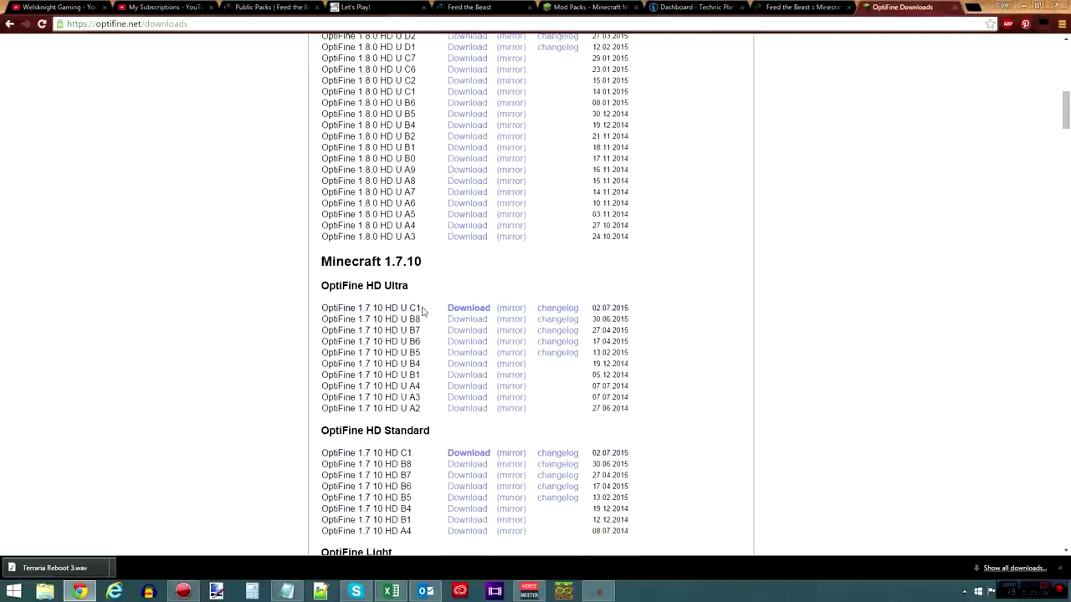
pyautogui.moveTo(420, 330); pyautogui.dragTo(326, 308)
pyautogui.click(420, 497)
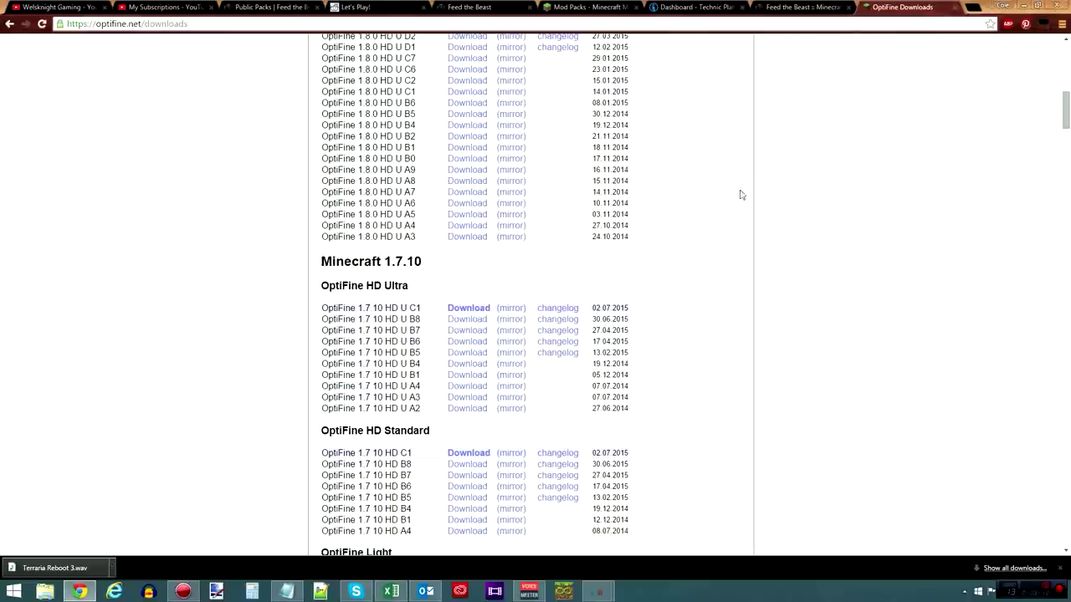
# - Close DesignTech's Mod Pack Editor in the launcher, reopen it, and close it again unchanged
pyautogui.click(1023, 6)
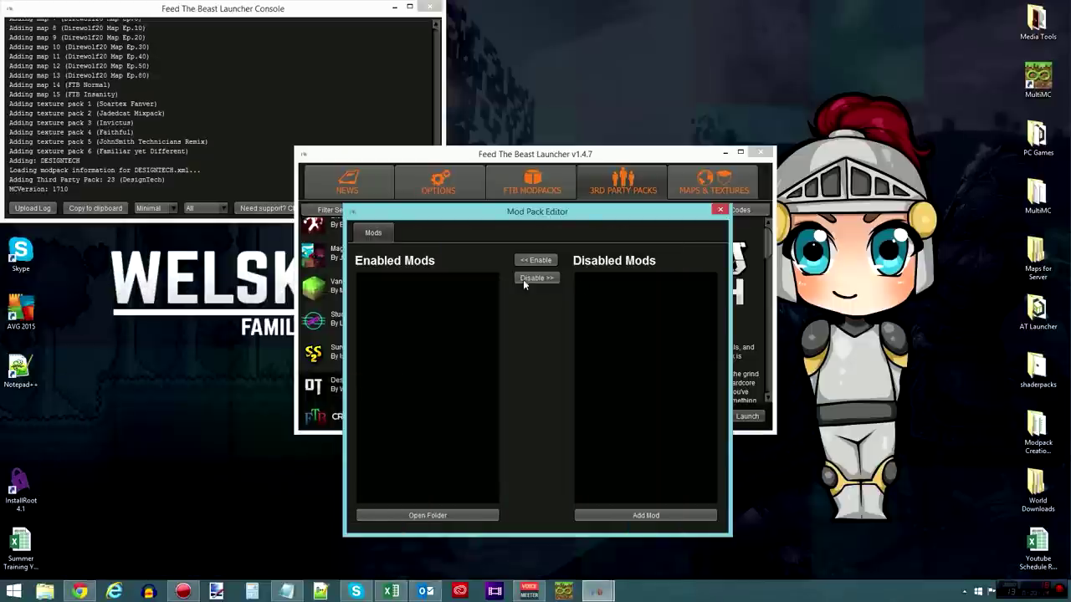
pyautogui.click(721, 210)
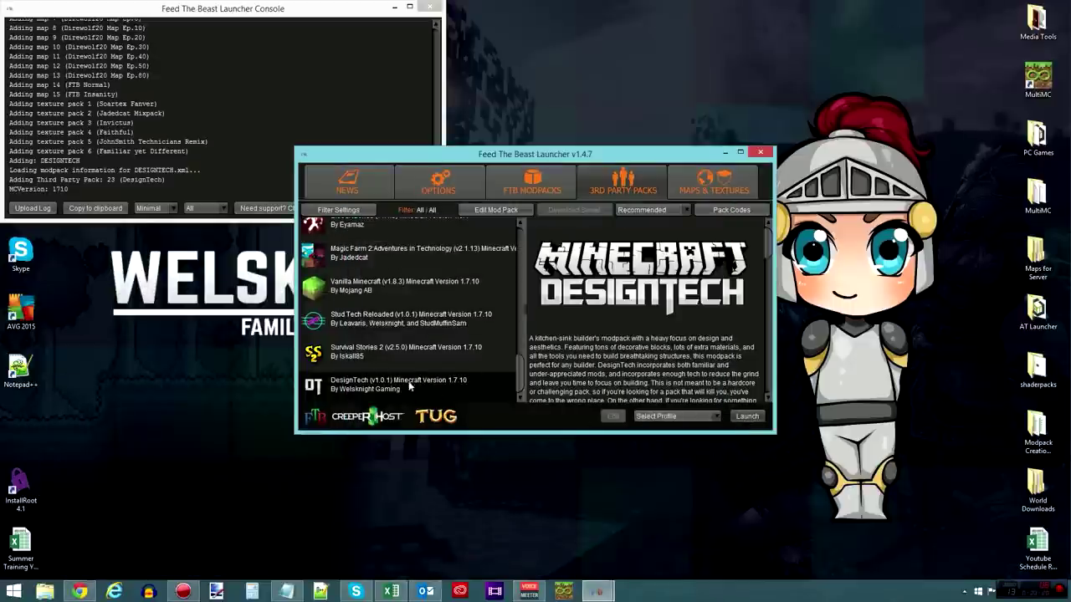
pyautogui.click(496, 210)
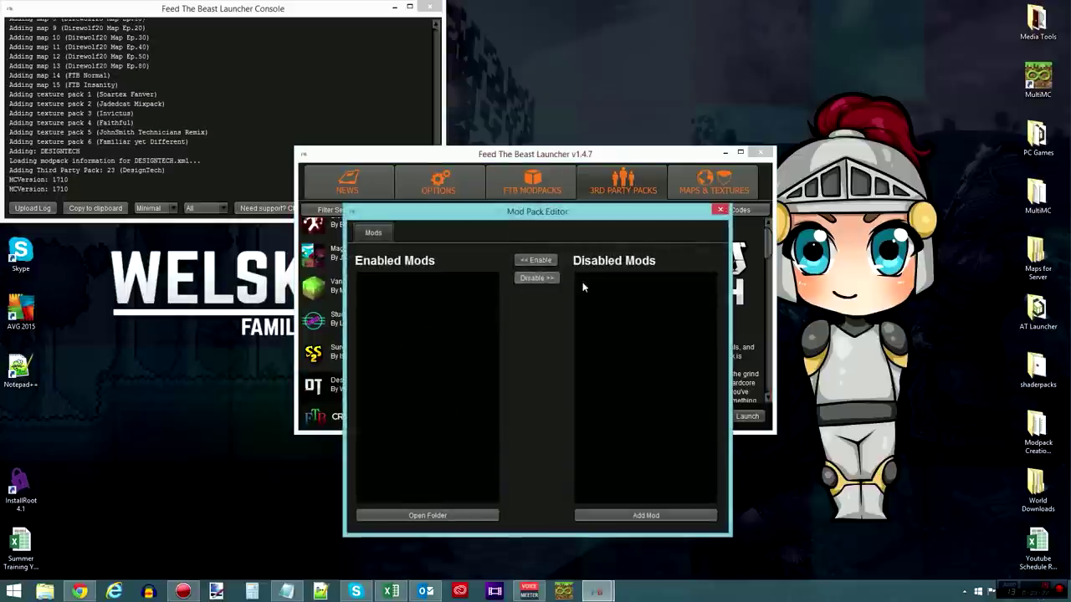
pyautogui.click(721, 211)
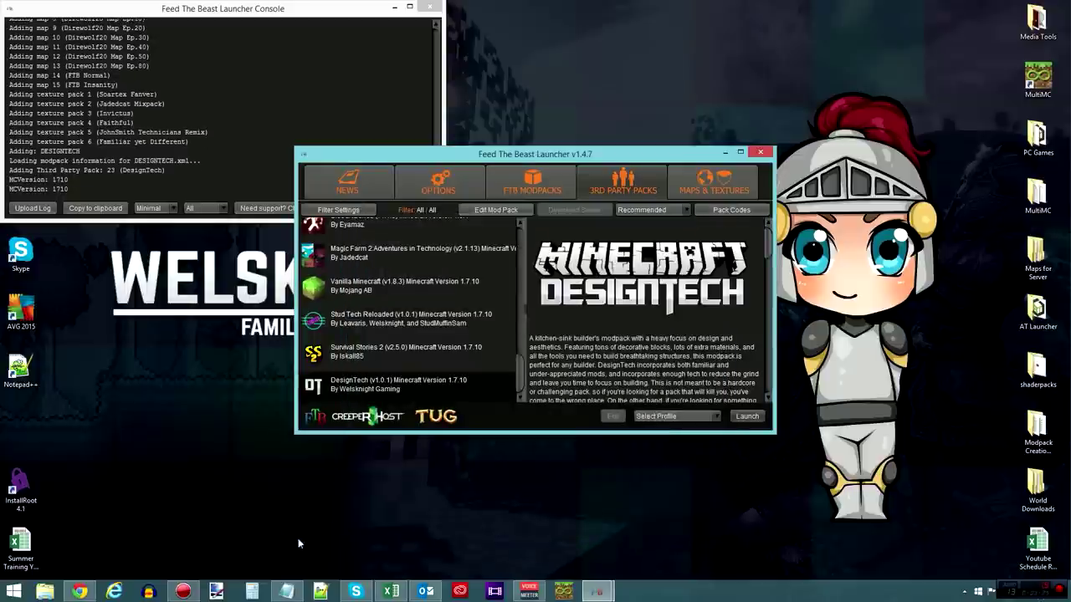
# - Return to Chrome's OptiFine Downloads page at the Minecraft 1.7.10 builds
pyautogui.click(79, 592)
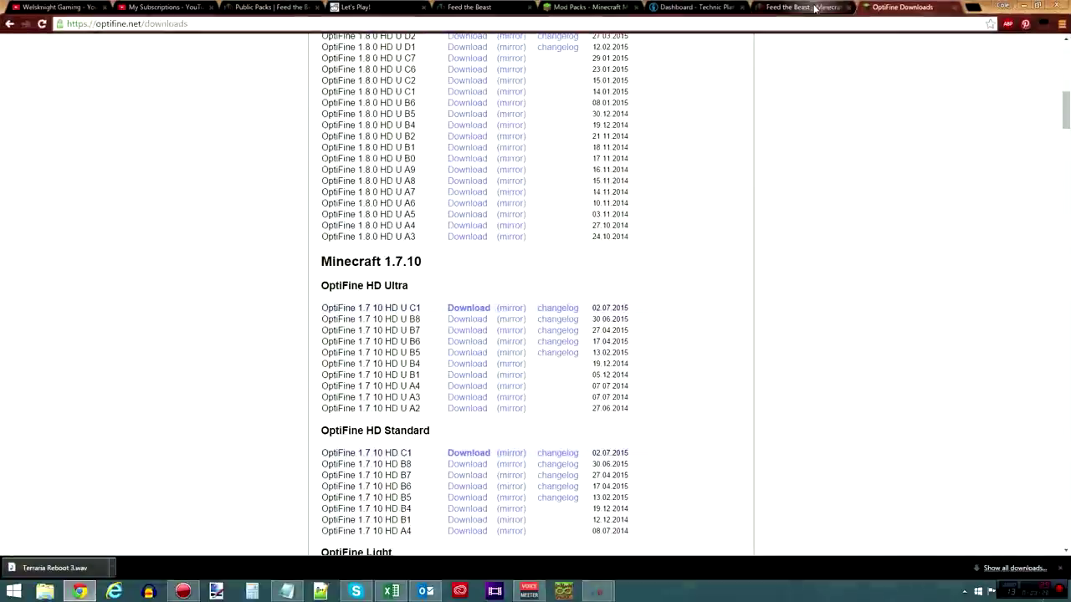
pyautogui.scroll(10, 423, 89)
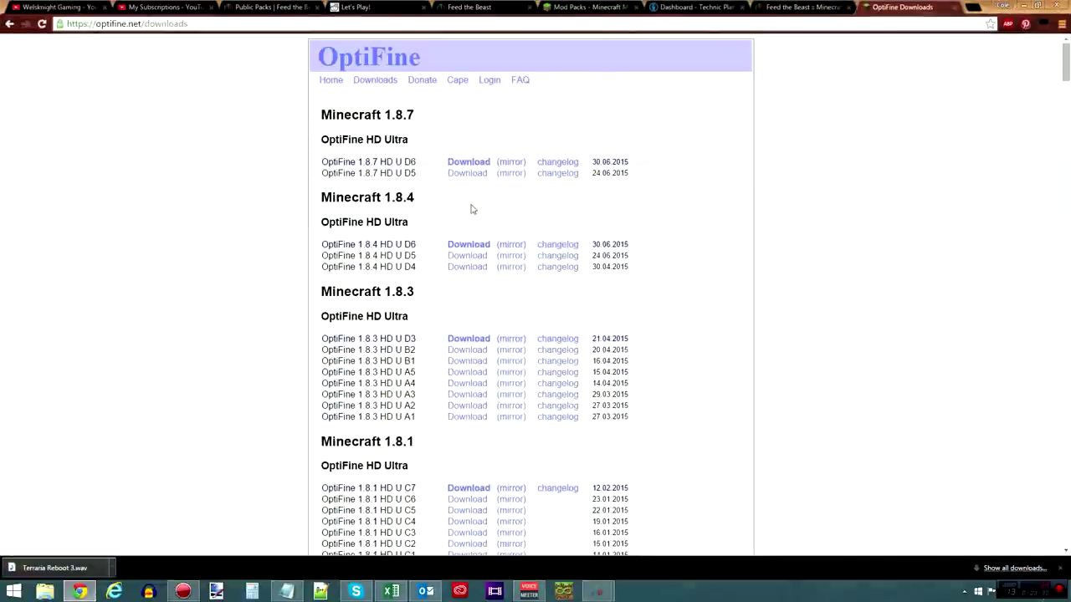
pyautogui.scroll(-4, 471, 210)
pyautogui.scroll(-6, 433, 210)
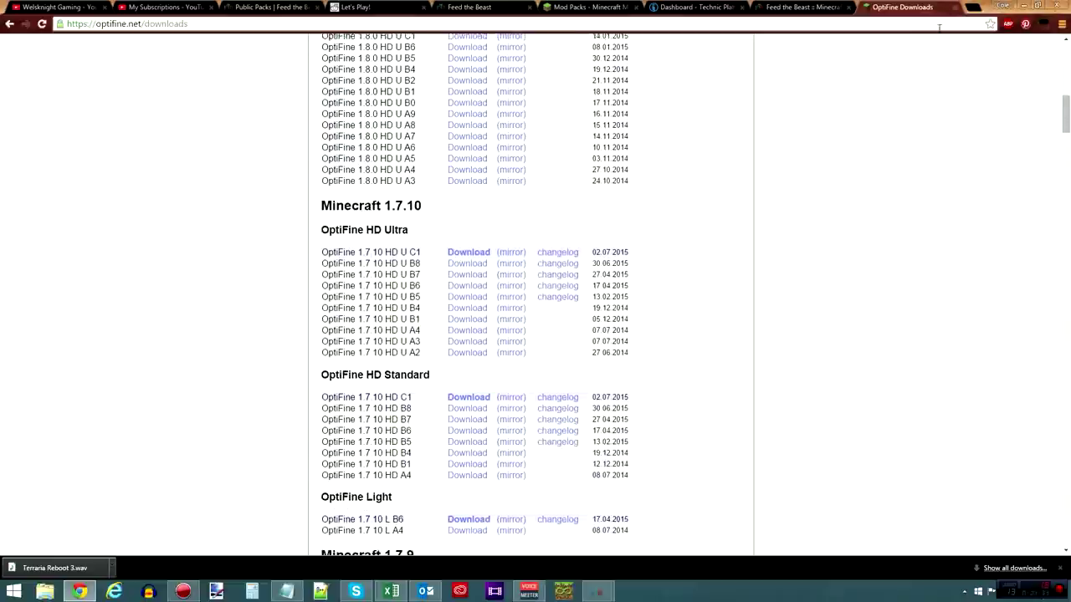
# - Close the FTB Launcher window and show the Technic Platform dashboard tab
pyautogui.click(799, 6)
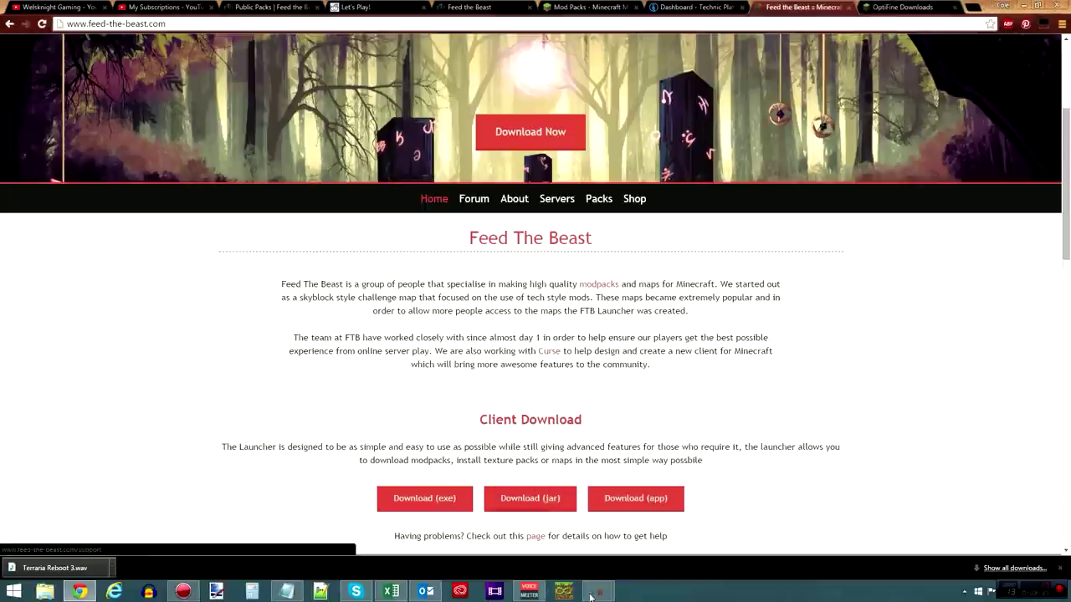
pyautogui.moveTo(598, 592)
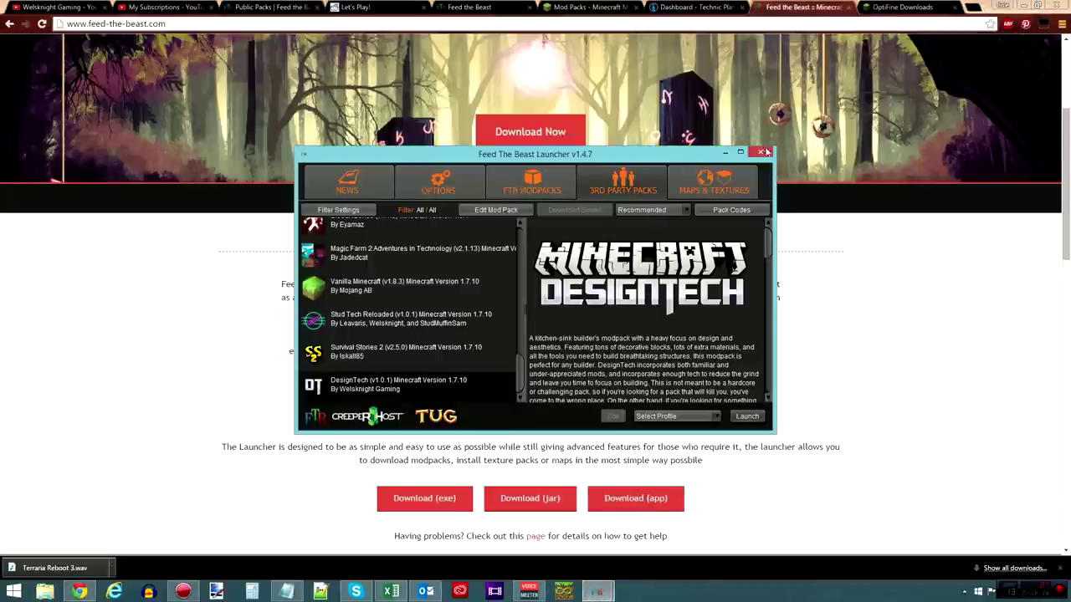
pyautogui.click(760, 153)
pyautogui.click(698, 7)
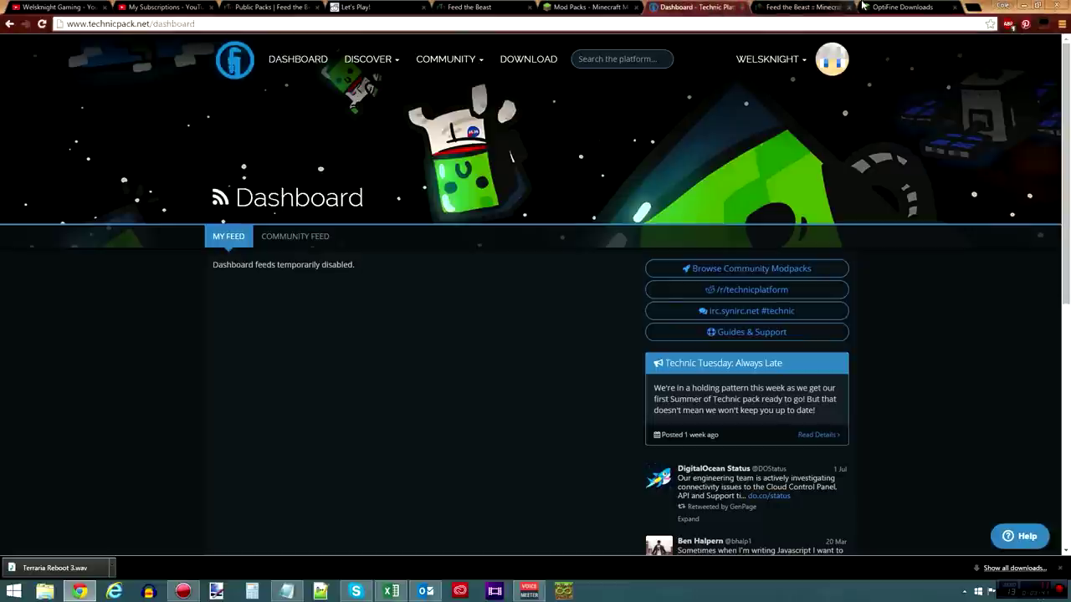
# - Search Google for 'technic launcher'
pyautogui.click(272, 24)
pyautogui.write('goo')
pyautogui.press('Return')
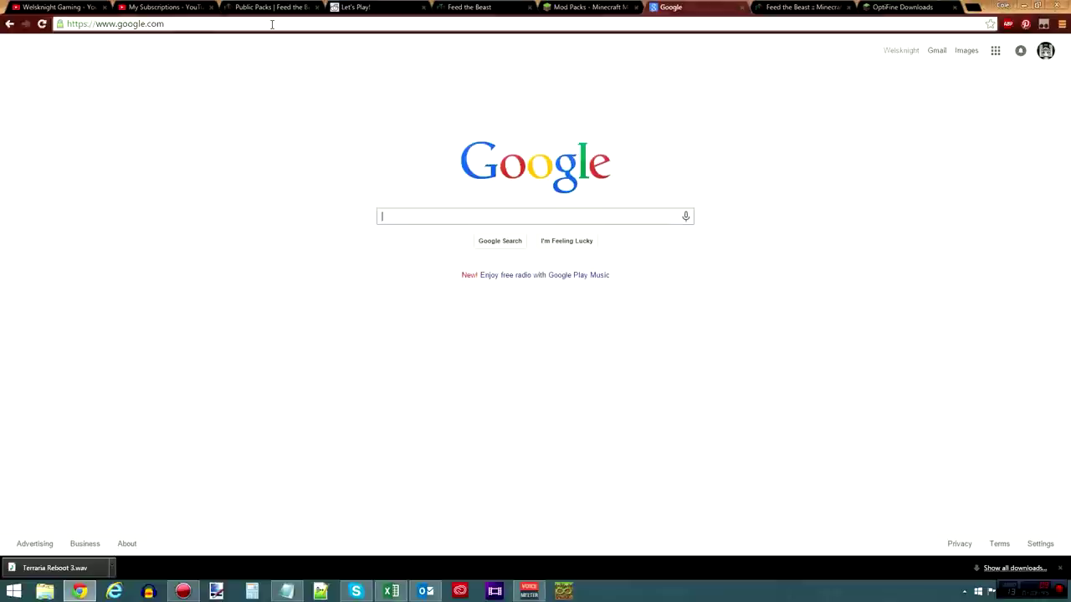
pyautogui.write('technica')
pyautogui.press('BackSpace')
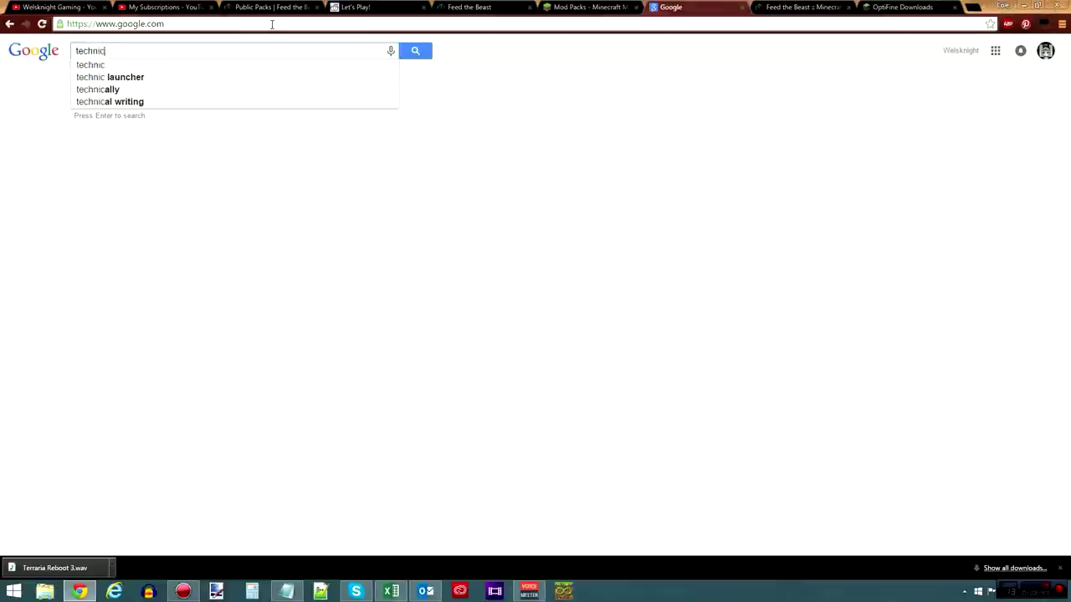
pyautogui.click(125, 64)
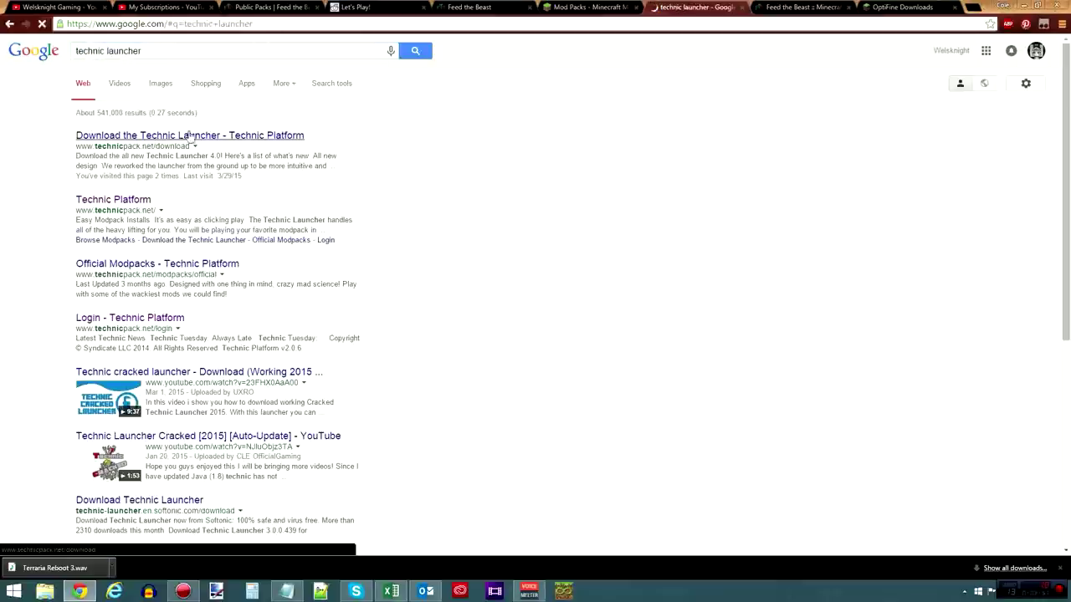
# - Open the 'Download the Technic Launcher' result, then return to the search results
pyautogui.click(134, 141)
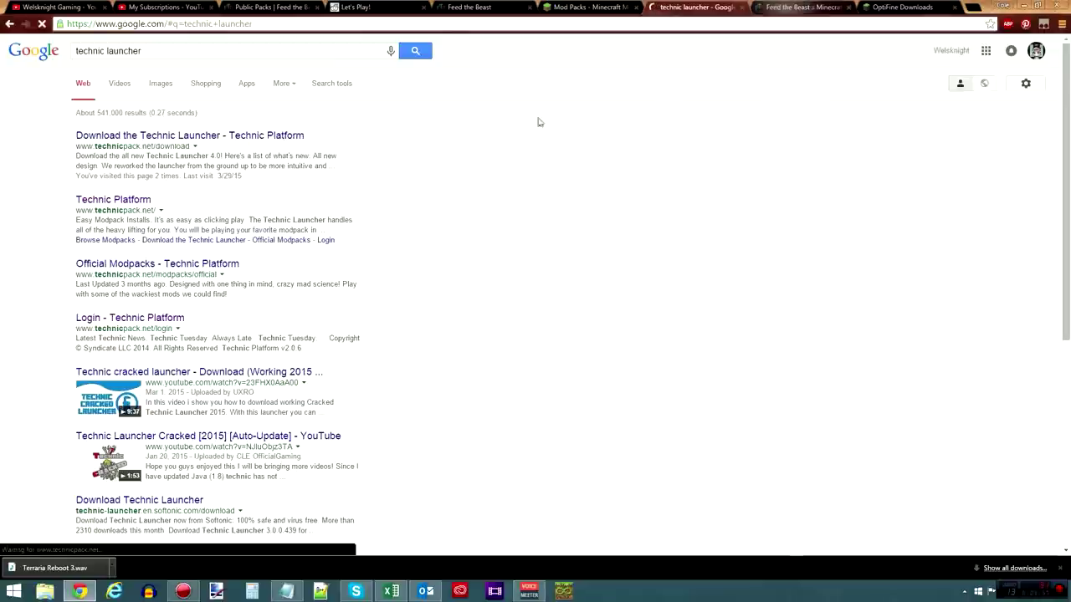
pyautogui.click(247, 143)
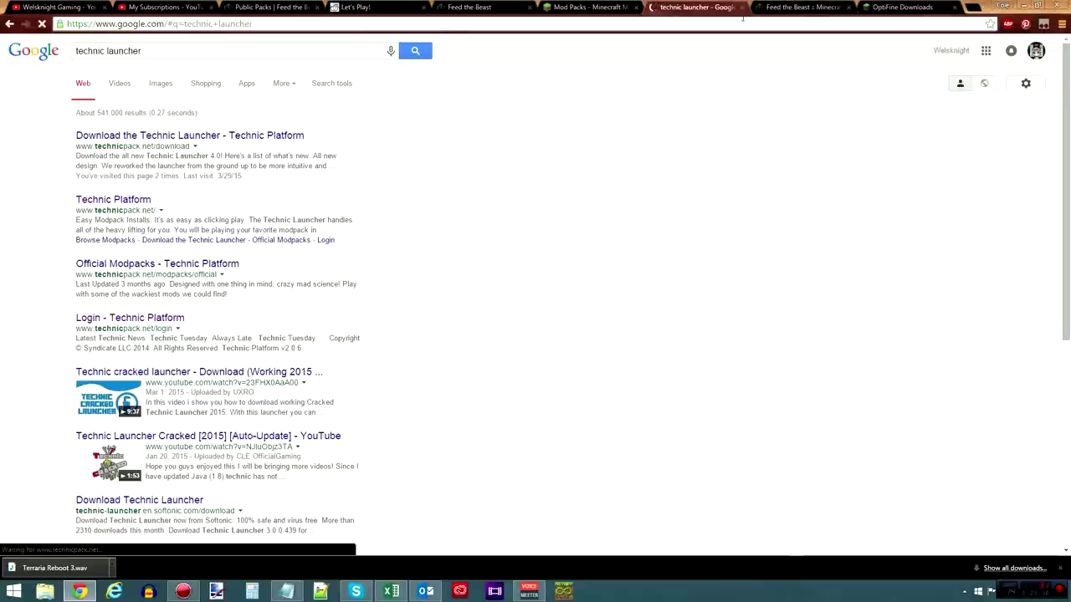
pyautogui.click(778, 7)
pyautogui.click(695, 8)
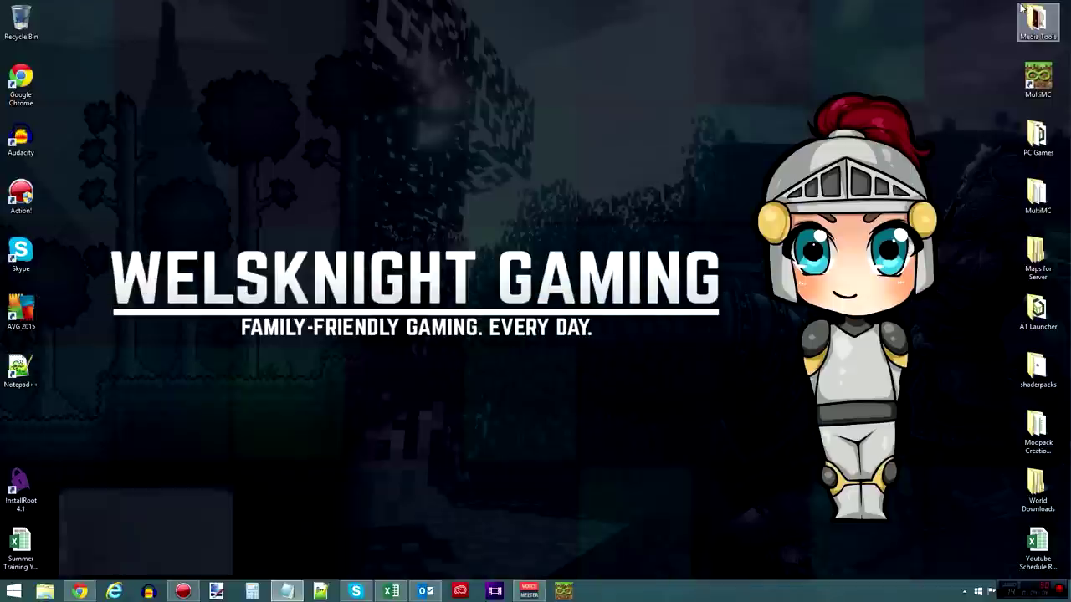
# - Start the Technic Launcher from the PC Games folder, then close the folder
pyautogui.click(1024, 6)
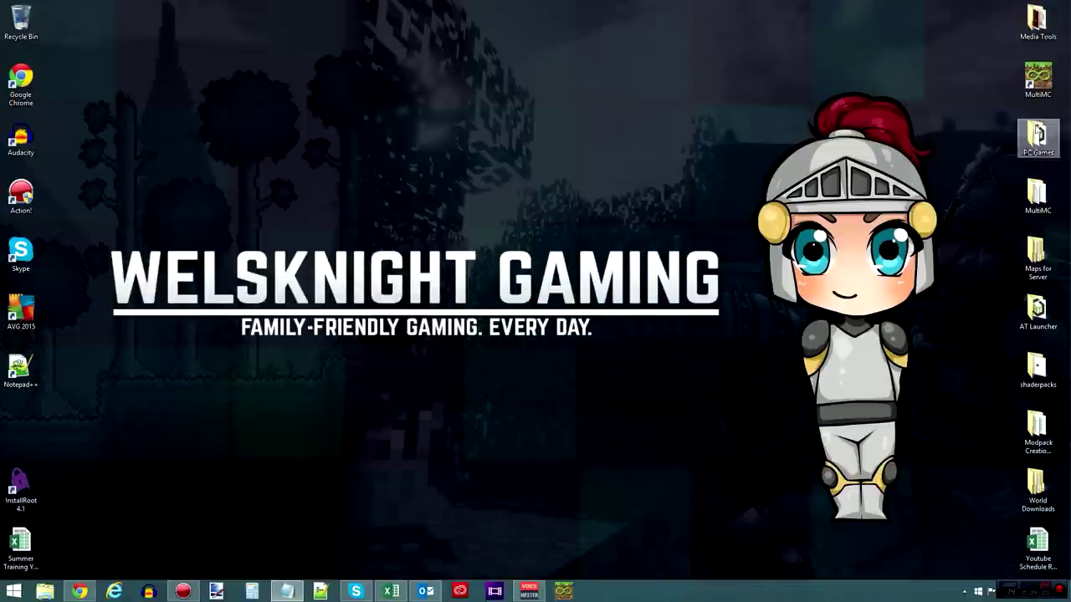
pyautogui.doubleClick(1037, 136)
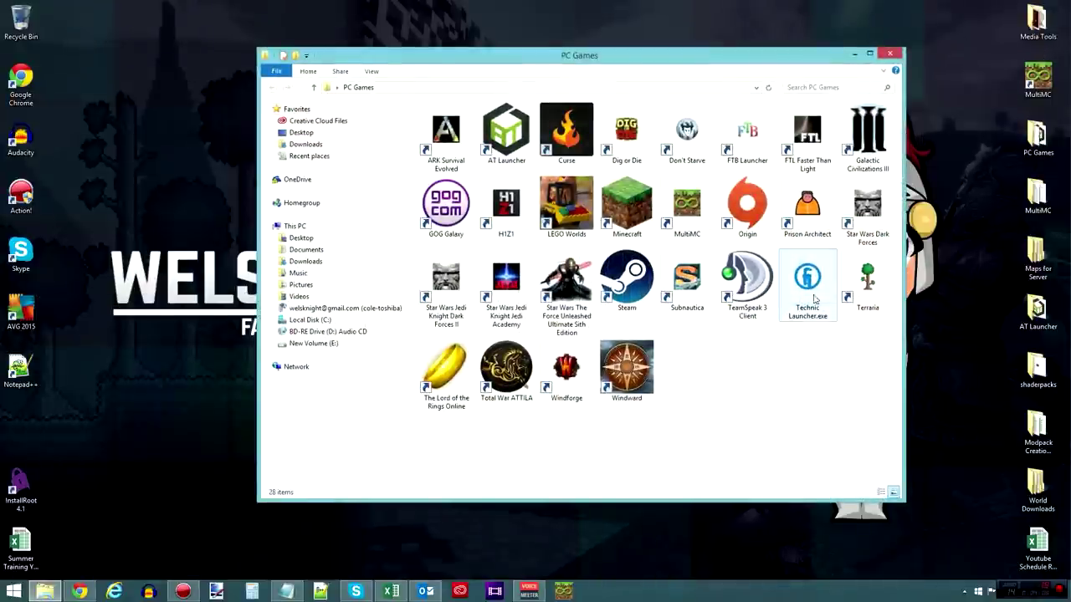
pyautogui.doubleClick(808, 285)
pyautogui.hotkey('alt', 'F4')
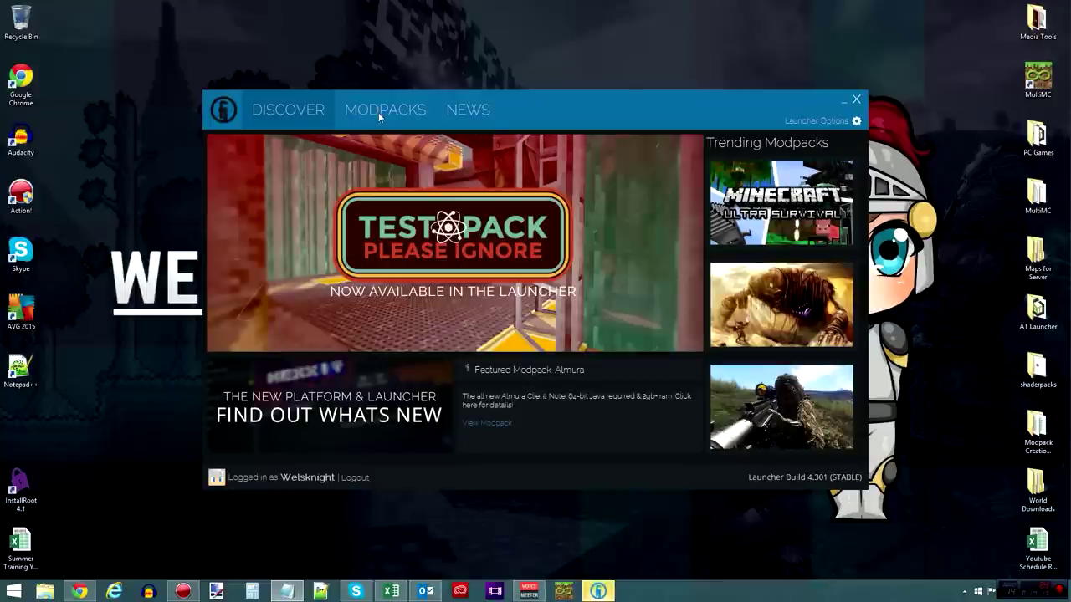
# - Search Modpacks for 'DesignTech' and open the DesignTech modpack page
pyautogui.click(379, 110)
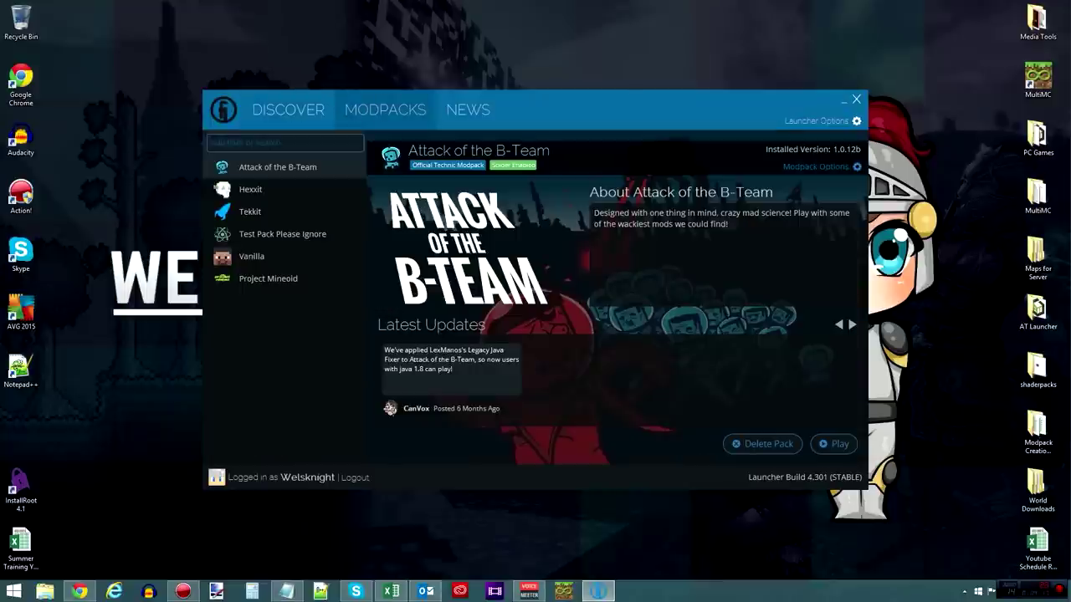
pyautogui.click(266, 144)
pyautogui.write('DesignTech')
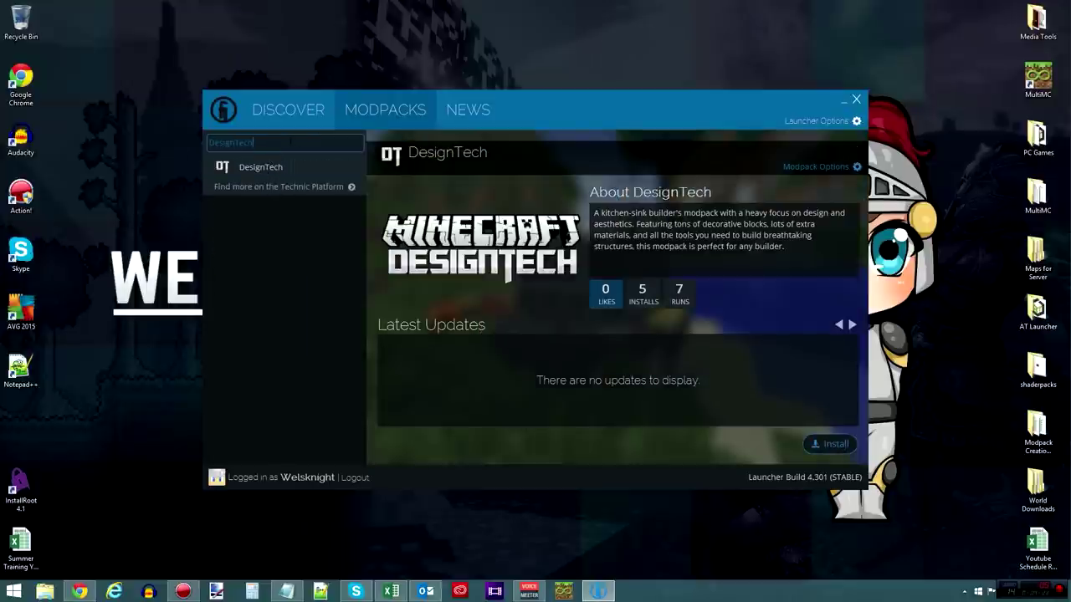
pyautogui.doubleClick(289, 143)
pyautogui.hotkey('ctrl', 'v')
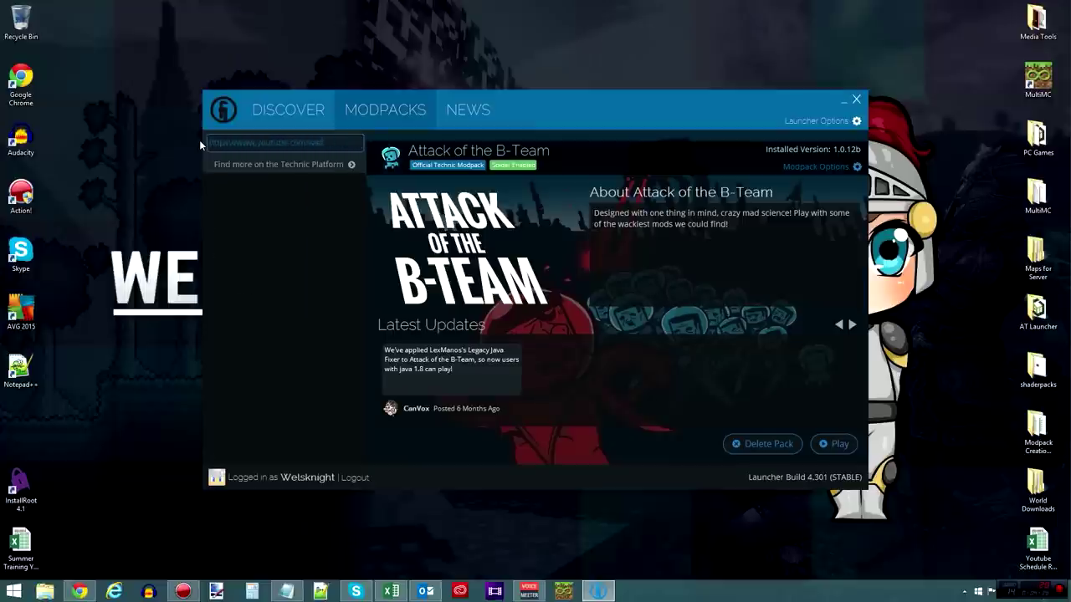
pyautogui.press('BackSpace')
pyautogui.press('BackSpace')
pyautogui.press('BackSpace')
pyautogui.press('BackSpace')
pyautogui.press('BackSpace')
pyautogui.press('BackSpace')
pyautogui.press('BackSpace')
pyautogui.press('BackSpace')
pyautogui.press('BackSpace')
pyautogui.press('BackSpace')
pyautogui.press('BackSpace')
pyautogui.press('BackSpace')
pyautogui.press('BackSpace')
pyautogui.press('BackSpace')
pyautogui.press('BackSpace')
pyautogui.press('BackSpace')
pyautogui.press('BackSpace')
pyautogui.press('BackSpace')
pyautogui.press('BackSpace')
pyautogui.press('BackSpace')
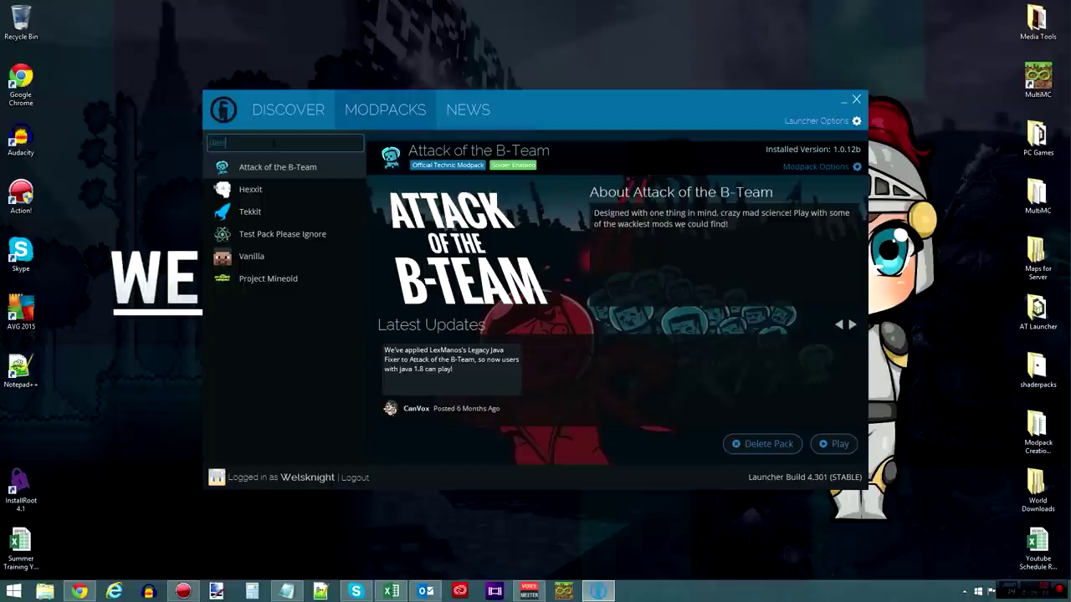
pyautogui.write('DesignTech')
pyautogui.click(266, 173)
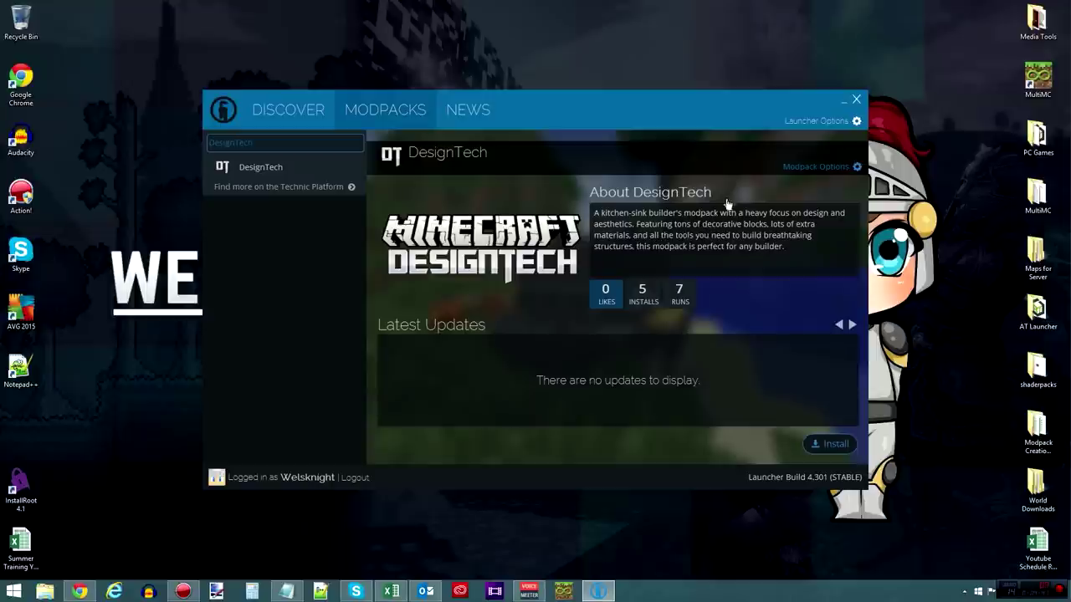
pyautogui.moveTo(688, 92); pyautogui.dragTo(679, 80)
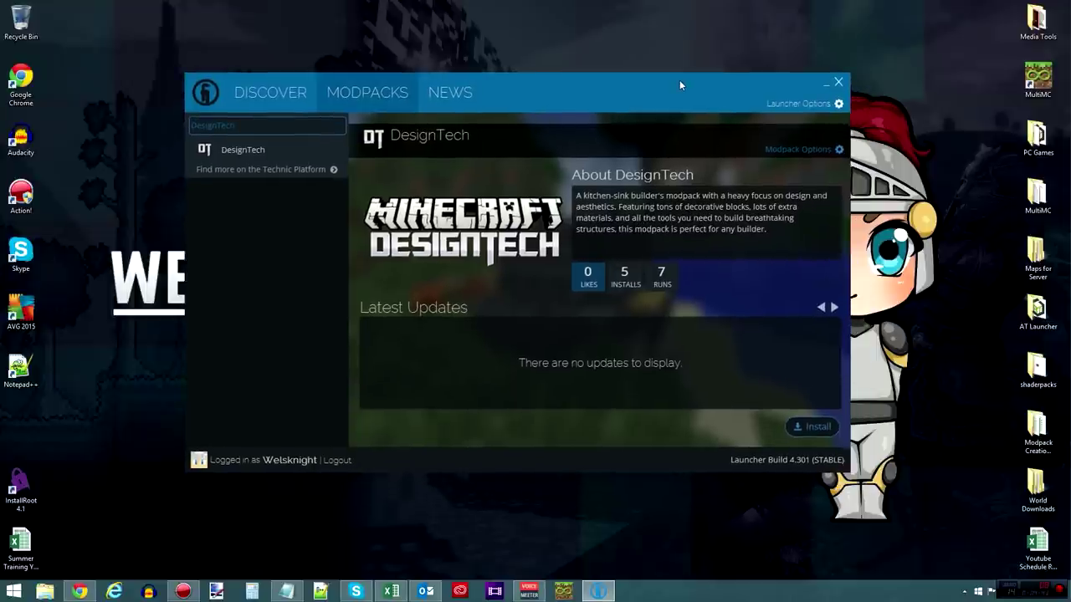
pyautogui.click(839, 104)
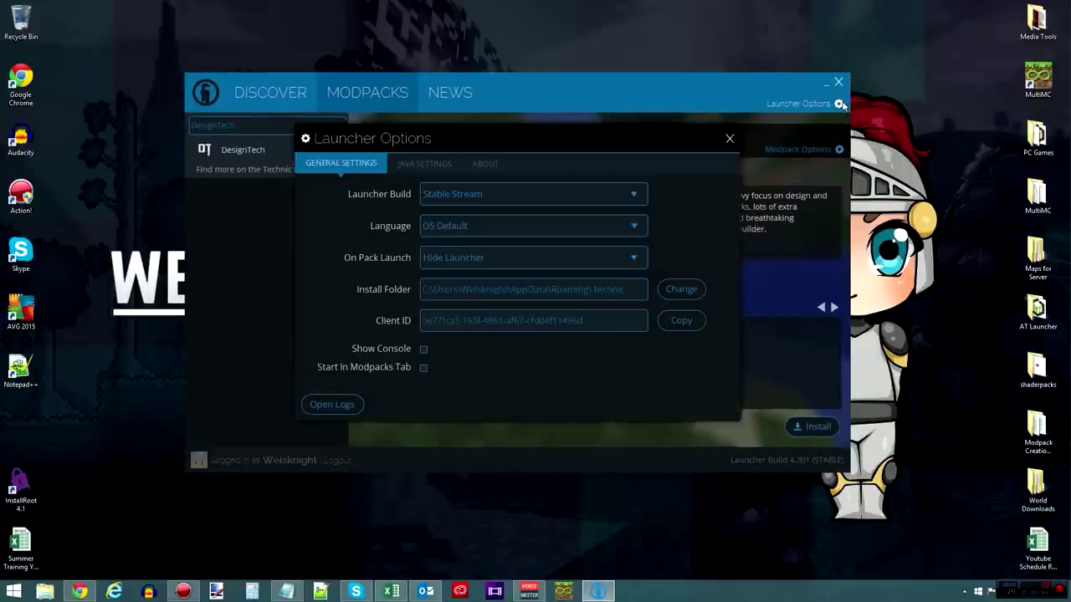
pyautogui.click(433, 166)
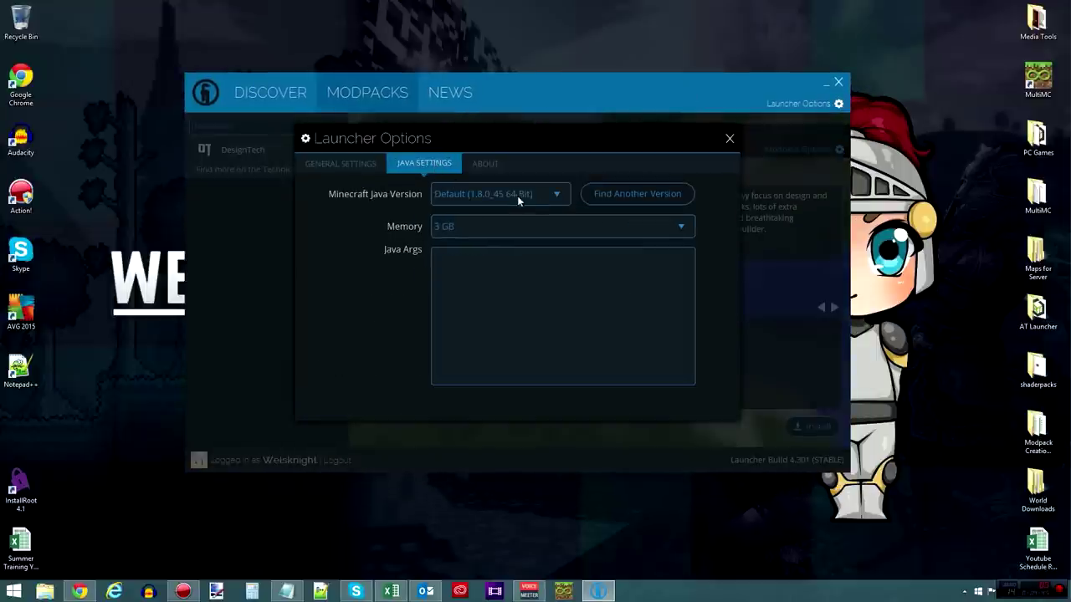
pyautogui.click(666, 226)
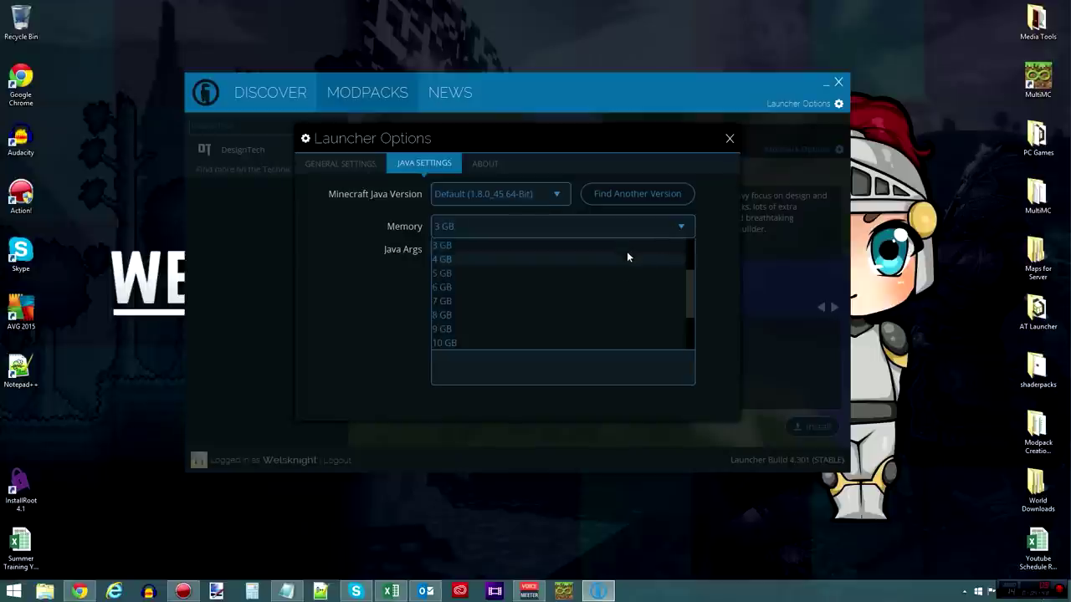
pyautogui.scroll(3, 586, 259)
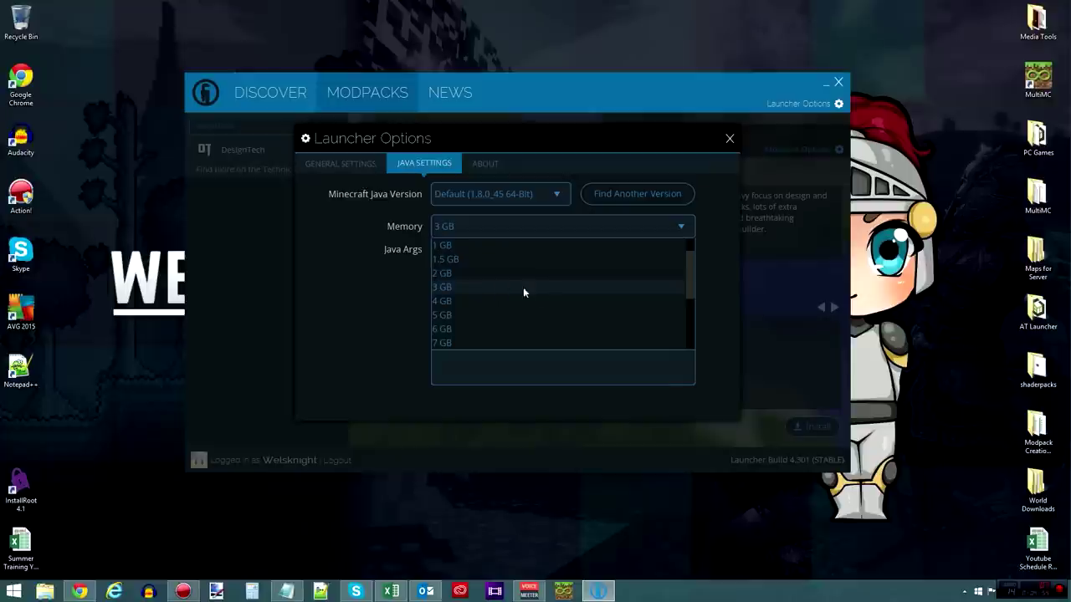
pyautogui.click(567, 137)
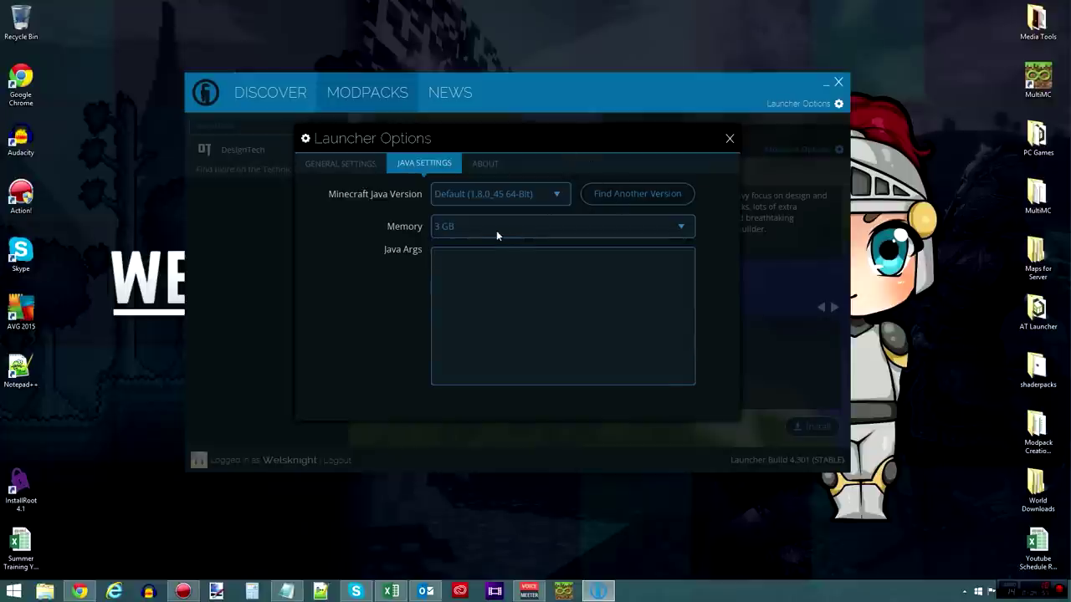
pyautogui.click(495, 230)
pyautogui.click(514, 137)
pyautogui.click(730, 138)
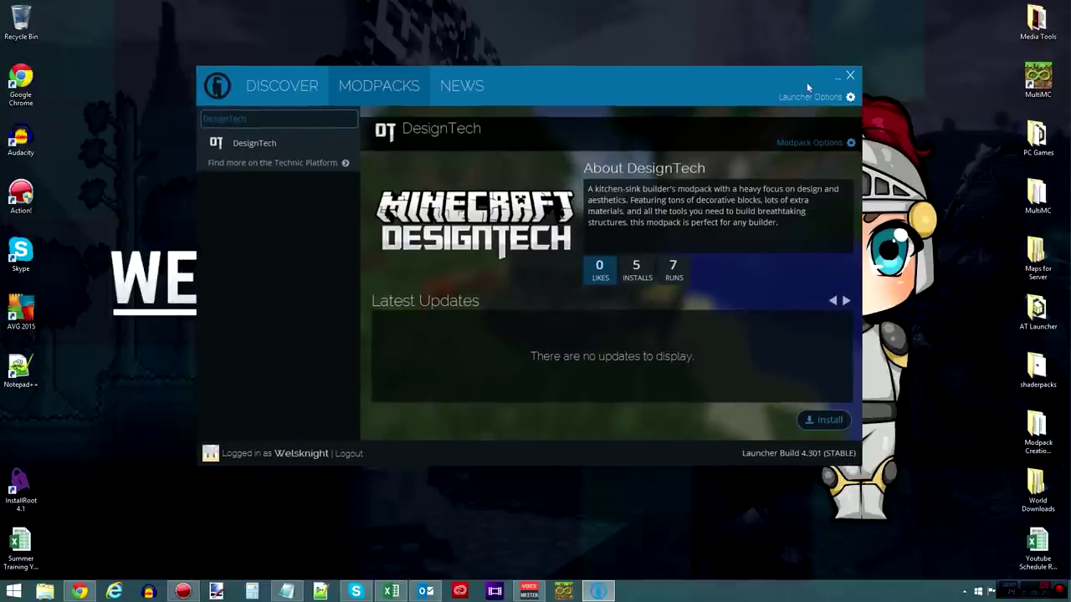
# - Switch from Technic to the FTB Launcher and list the 3rd Party Packs, including DesignTech
pyautogui.click(839, 81)
pyautogui.doubleClick(1037, 140)
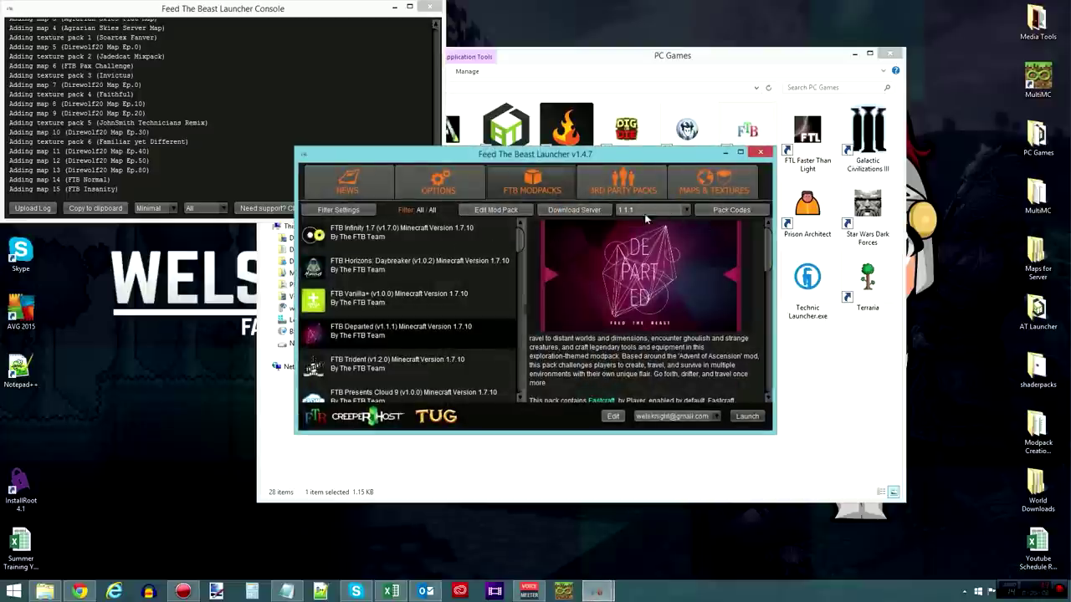
pyautogui.click(623, 180)
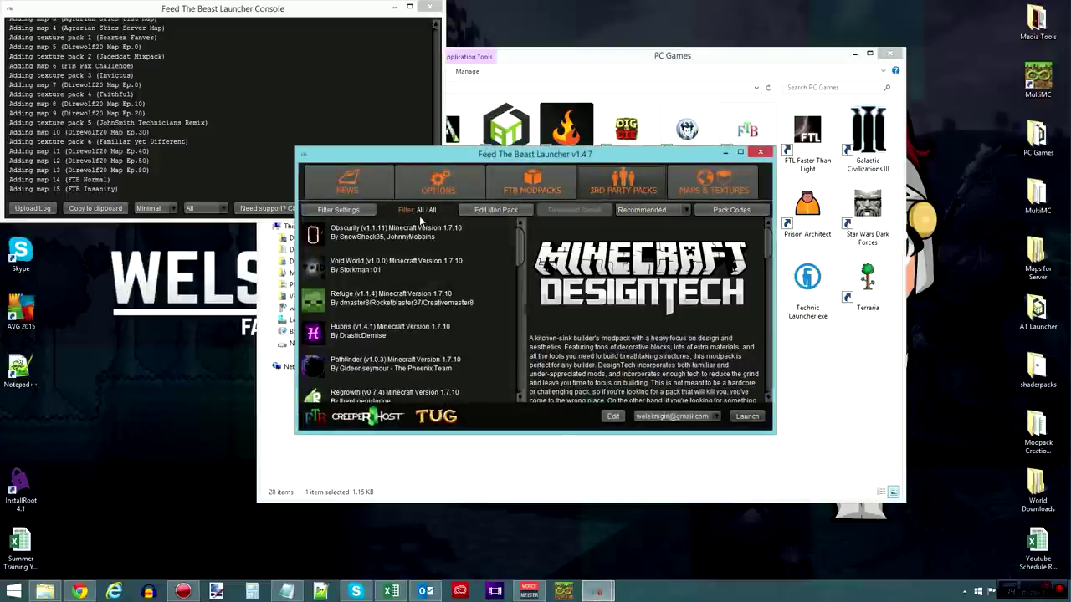
pyautogui.click(493, 210)
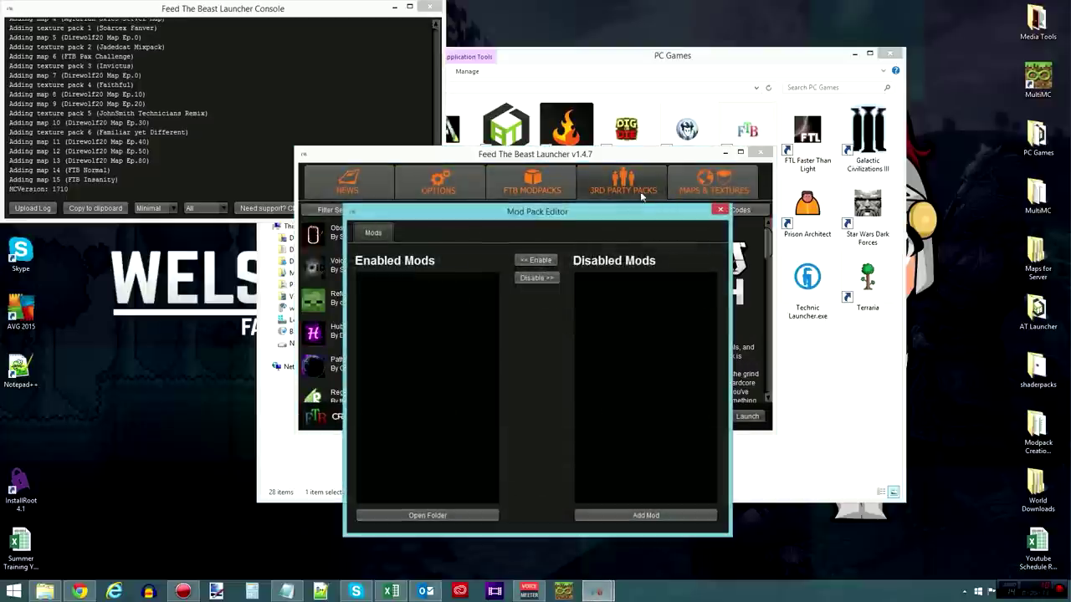
pyautogui.click(720, 209)
pyautogui.click(613, 416)
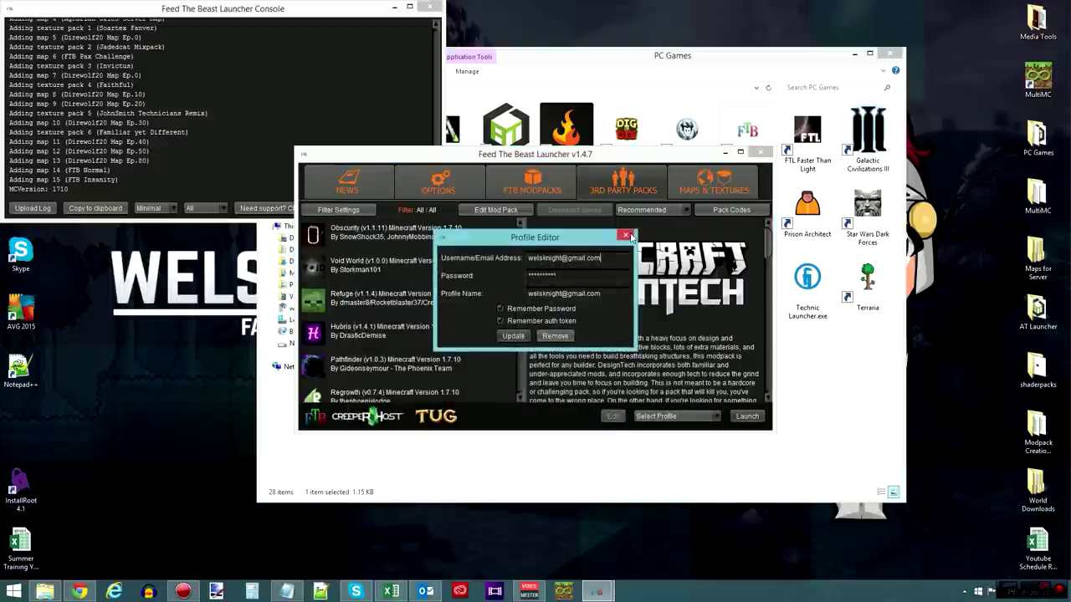
pyautogui.click(627, 235)
# - Set the maximum RAM to 3.0 GB in Options, dismissing the select-a-profile launch error
pyautogui.click(452, 181)
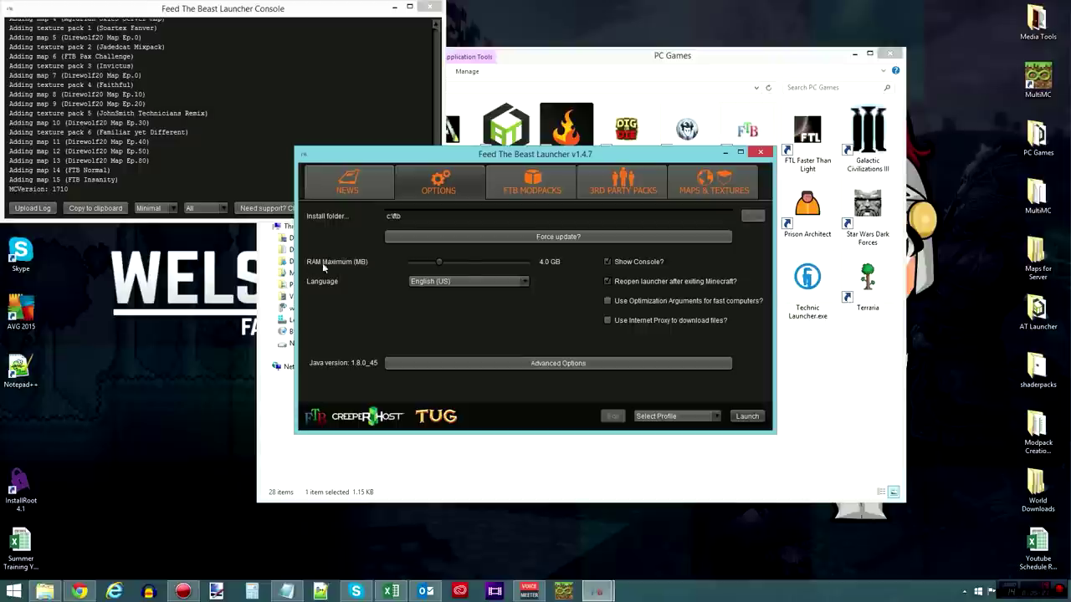
pyautogui.moveTo(438, 260)
pyautogui.mouseDown()
pyautogui.moveTo(502, 259)
pyautogui.moveTo(402, 258)
pyautogui.moveTo(435, 263)
pyautogui.mouseUp()
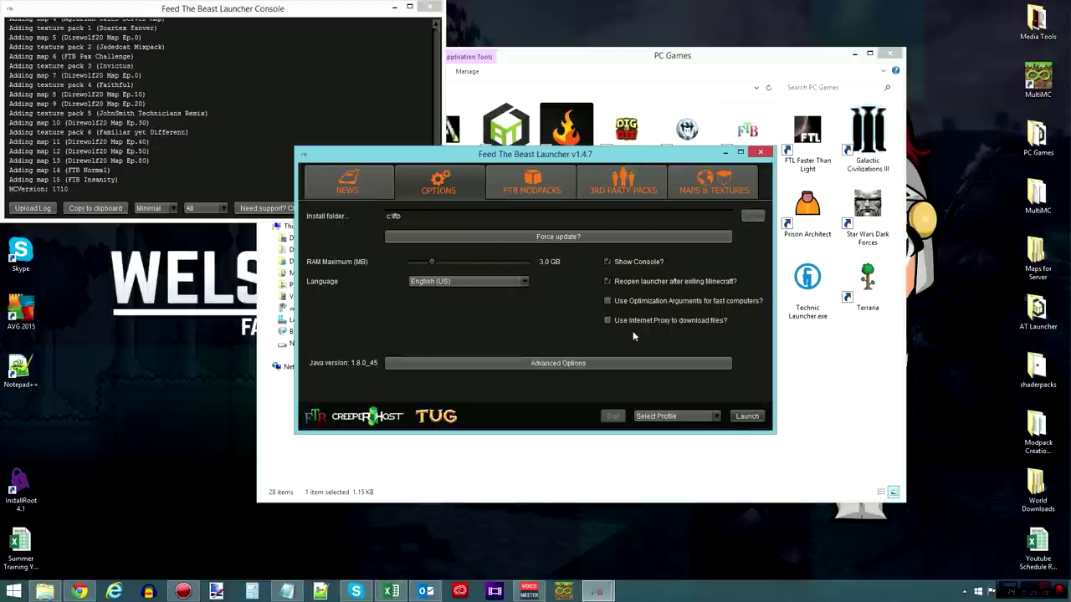
pyautogui.click(747, 416)
pyautogui.click(586, 312)
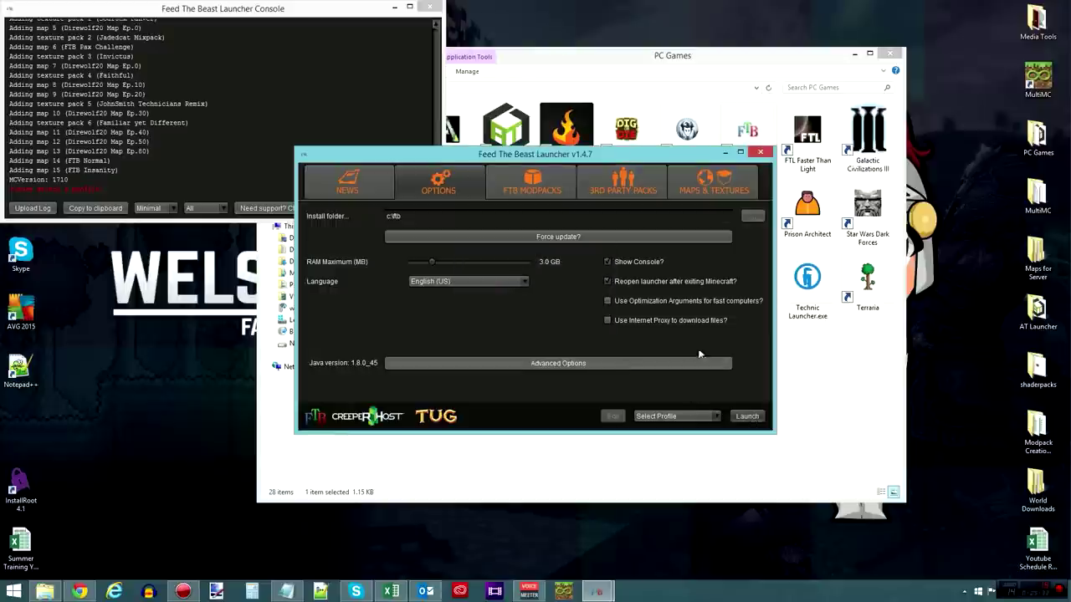
pyautogui.click(626, 180)
# - Minimize the FTB launcher, the PC Games folder and the launcher console
pyautogui.click(724, 152)
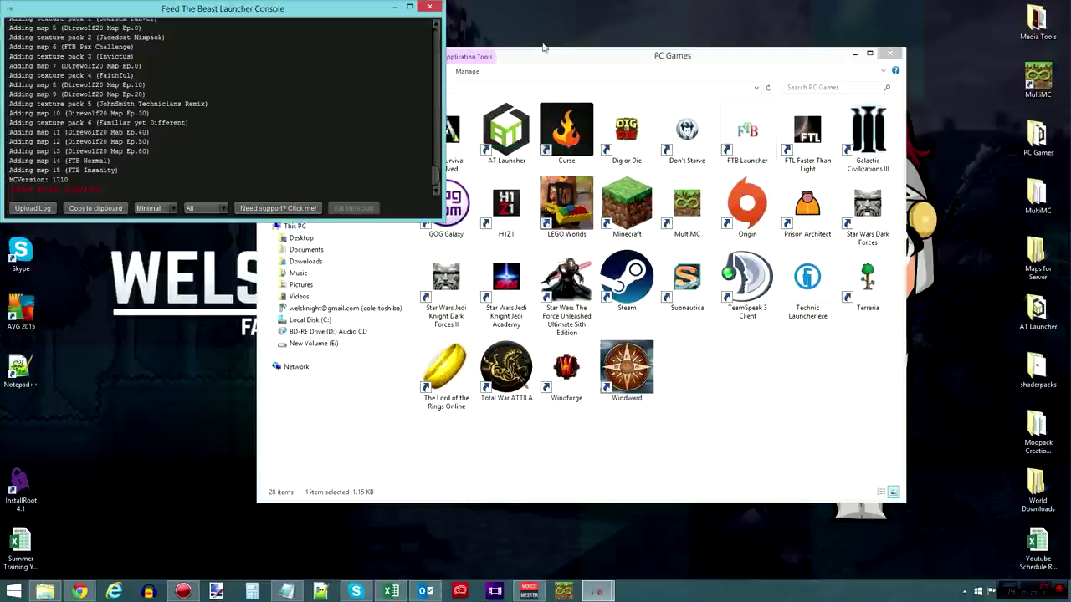
pyautogui.moveTo(542, 48); pyautogui.dragTo(508, 41)
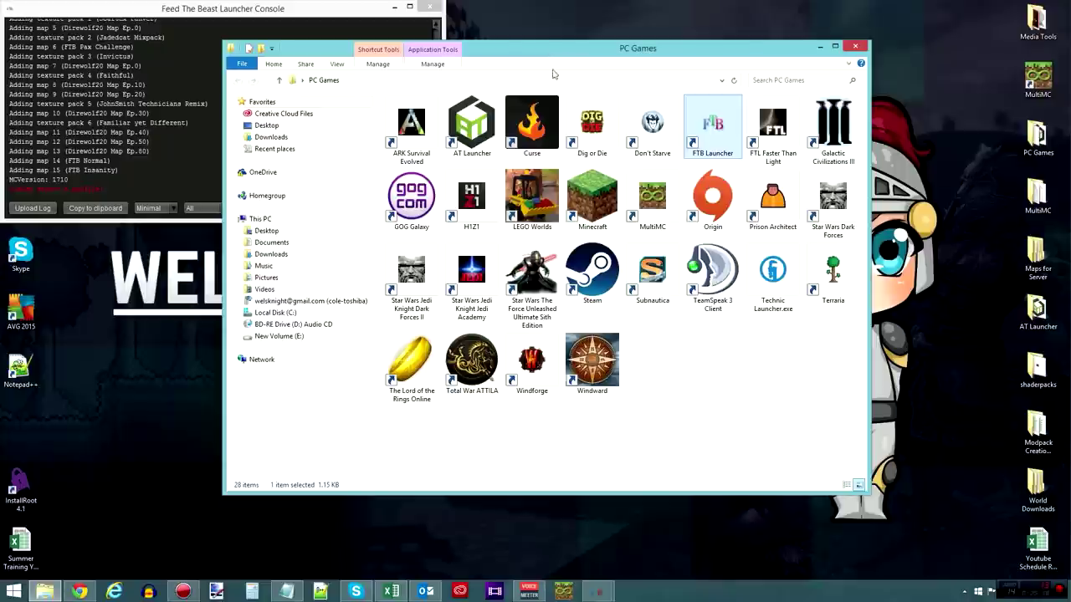
pyautogui.click(814, 48)
pyautogui.click(394, 7)
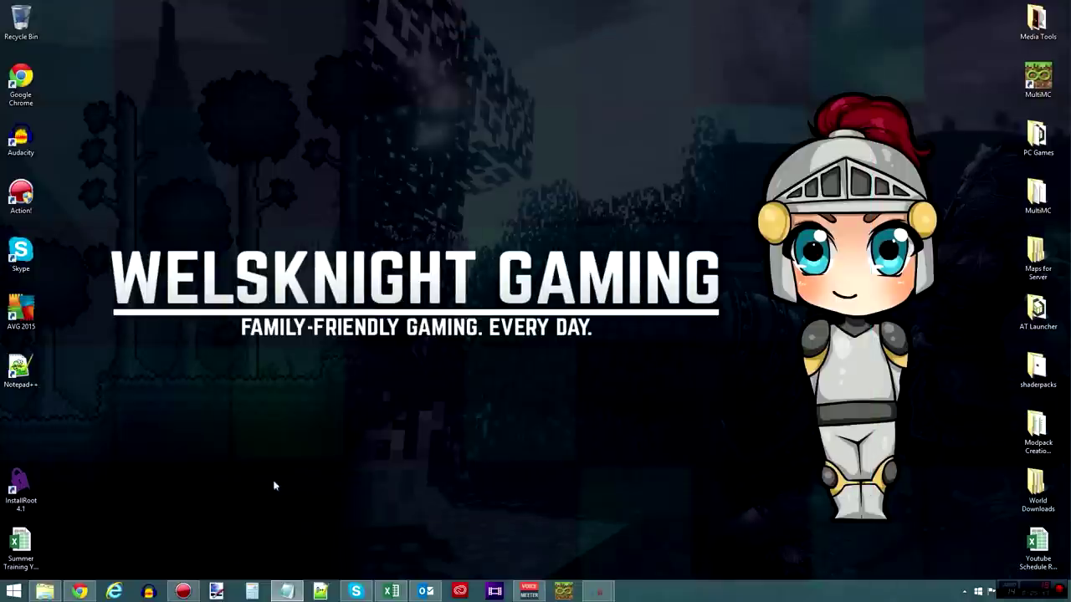
# - In Chrome, flip through the FTB site, OptiFine, Technic download and mod packs tabs, scrolling the FTB forum
pyautogui.click(77, 593)
pyautogui.click(807, 6)
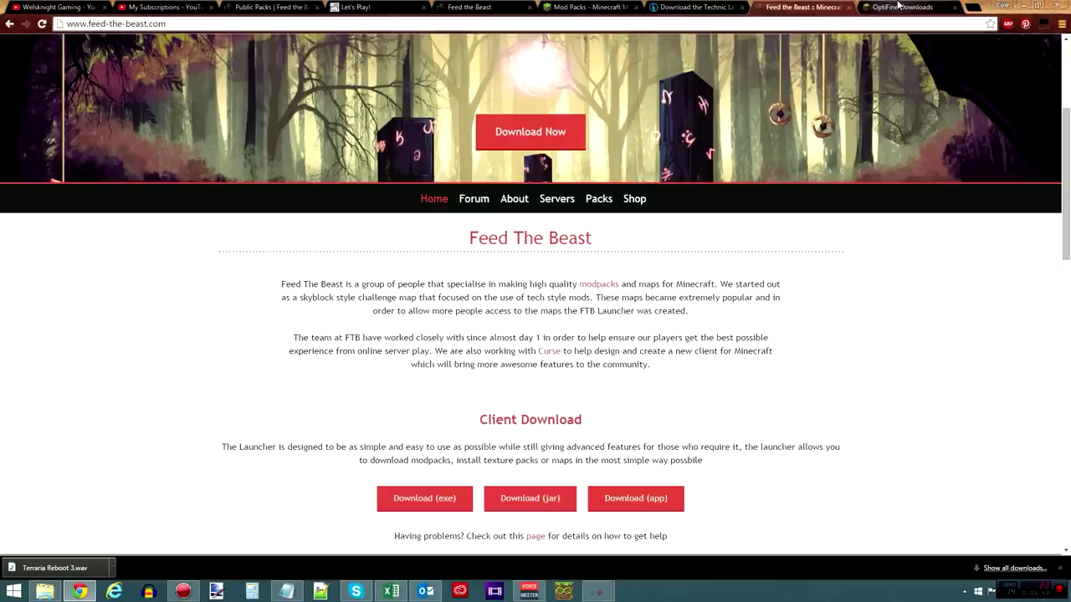
pyautogui.click(898, 7)
pyautogui.click(803, 8)
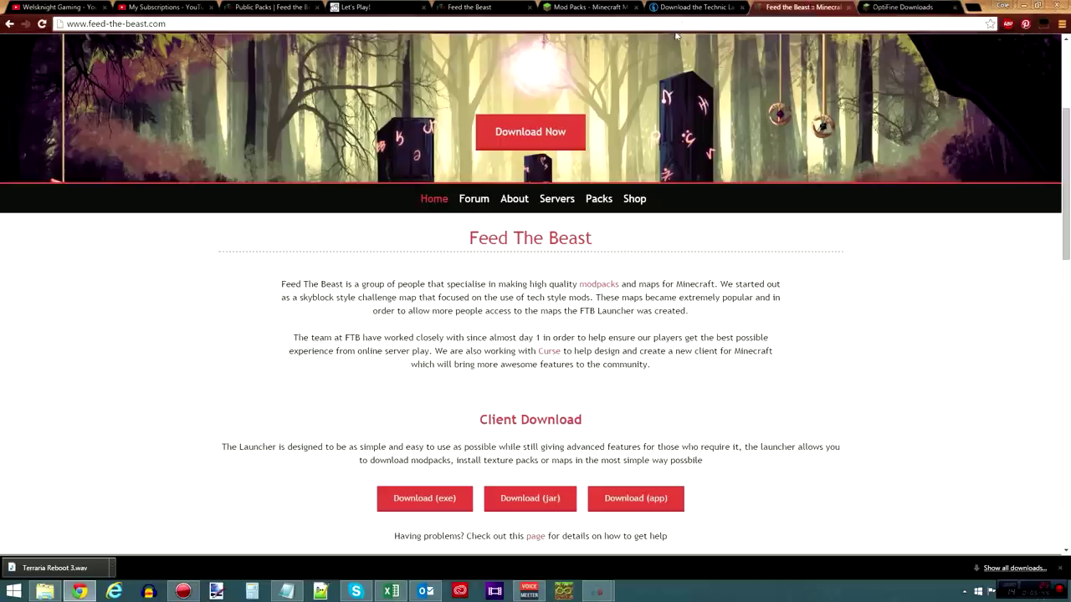
pyautogui.click(688, 7)
pyautogui.click(591, 7)
pyautogui.click(510, 6)
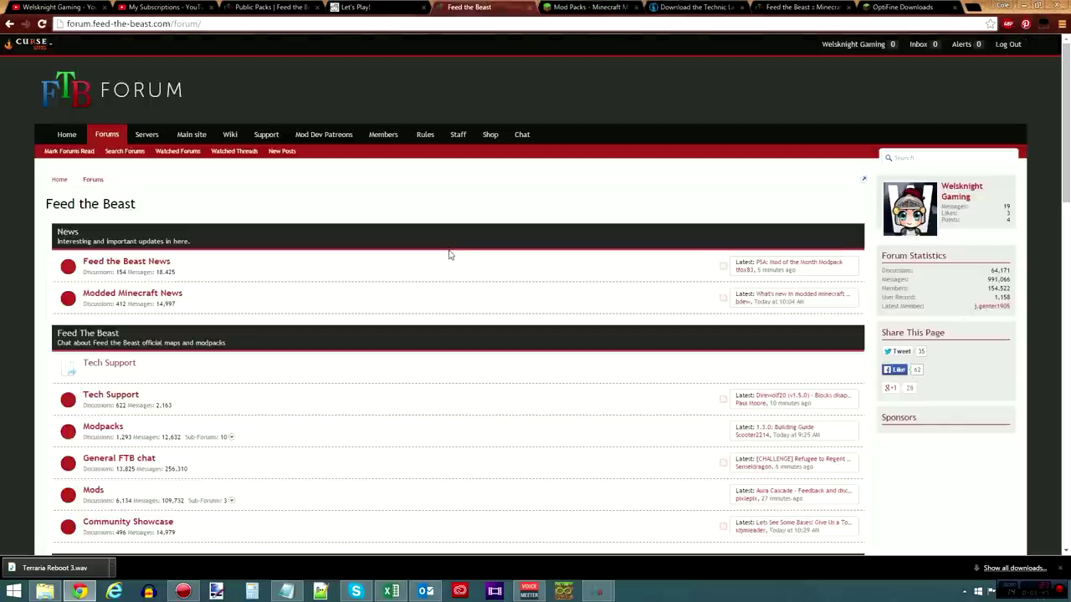
pyautogui.scroll(-5, 419, 270)
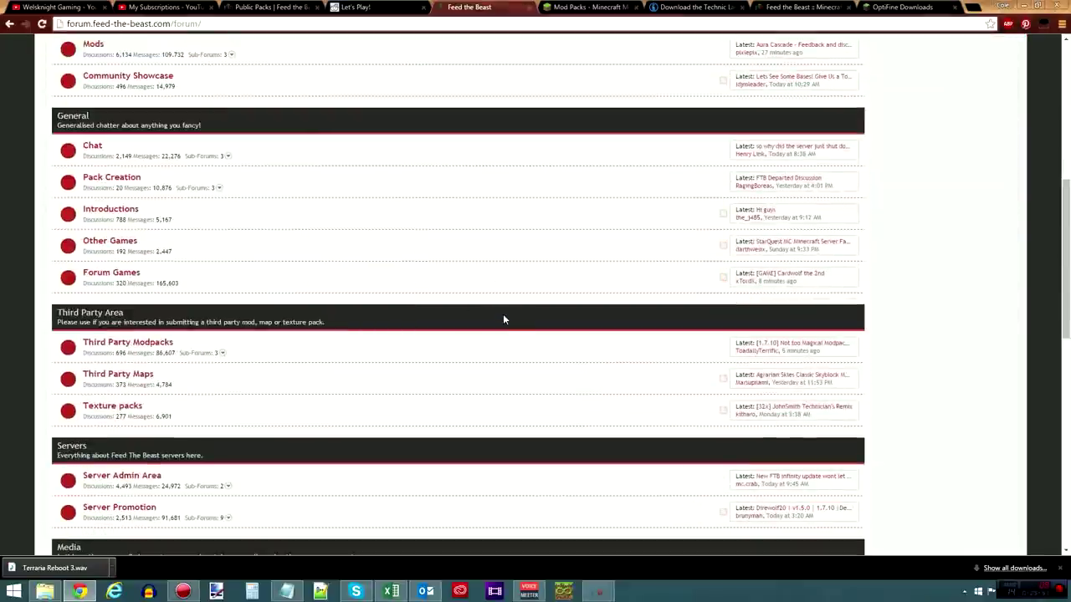
# - Revisit the Minecraft Forum mod packs and FTB forum tabs, then minimize Chrome
pyautogui.click(583, 10)
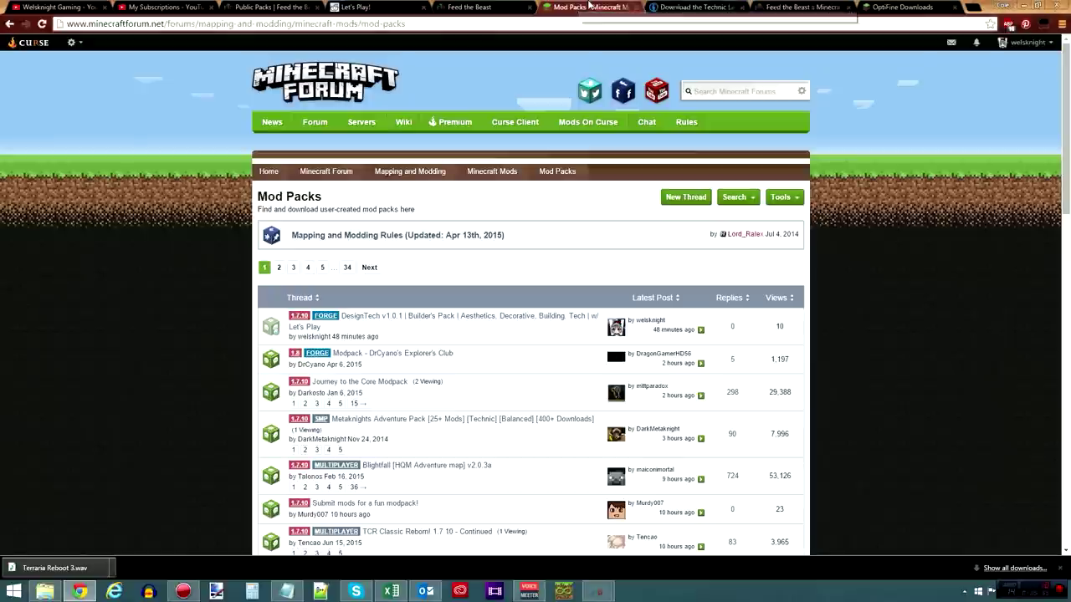
pyautogui.click(688, 7)
pyautogui.click(569, 6)
pyautogui.click(471, 7)
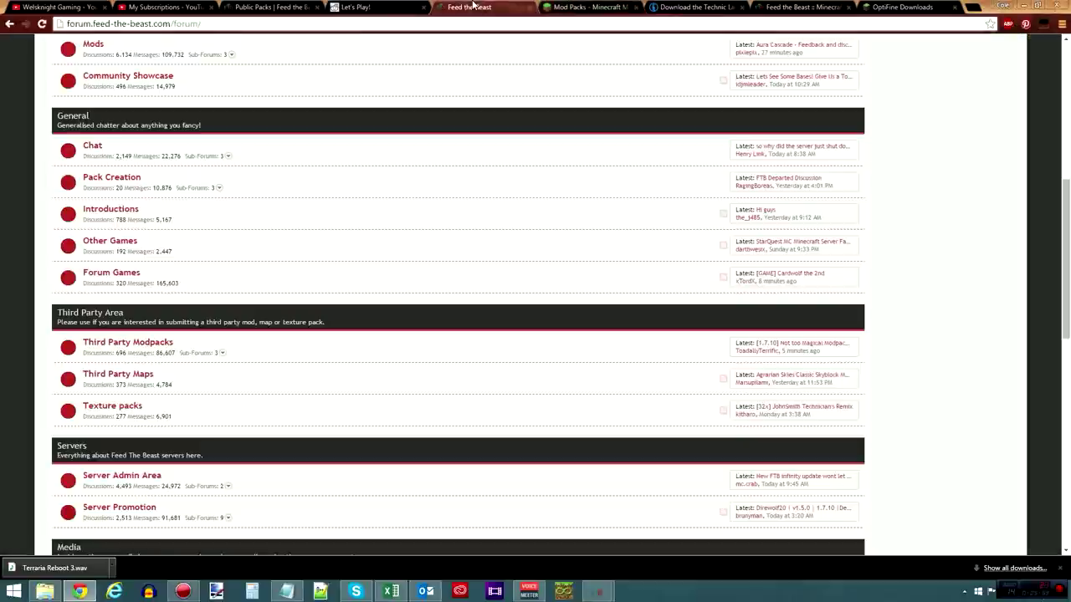
pyautogui.scroll(-1, 482, 255)
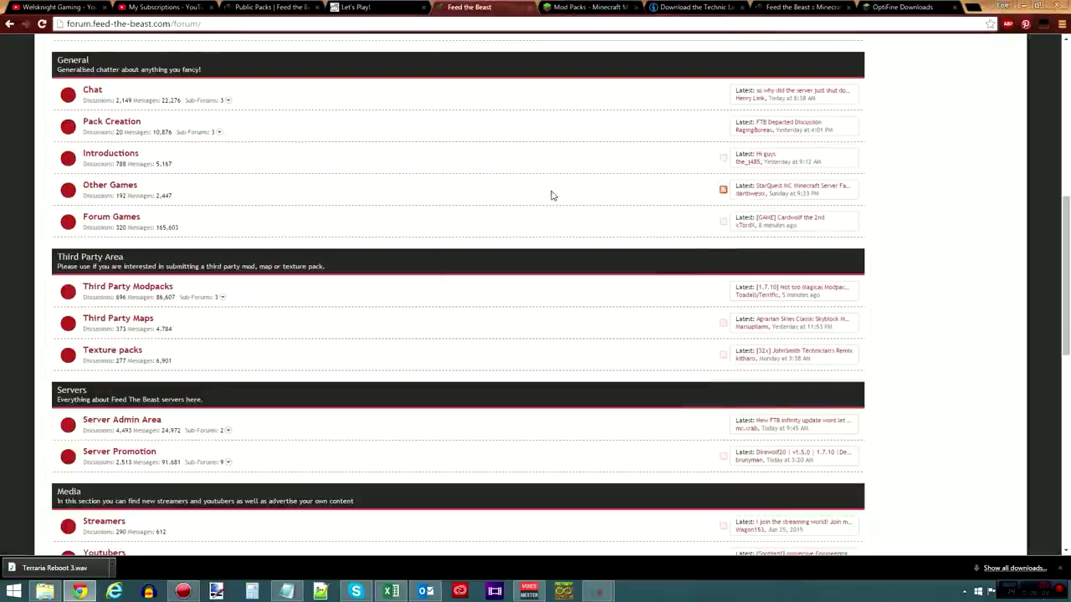
pyautogui.scroll(7, 560, 182)
pyautogui.hotkey('ctrl', 'Tab')
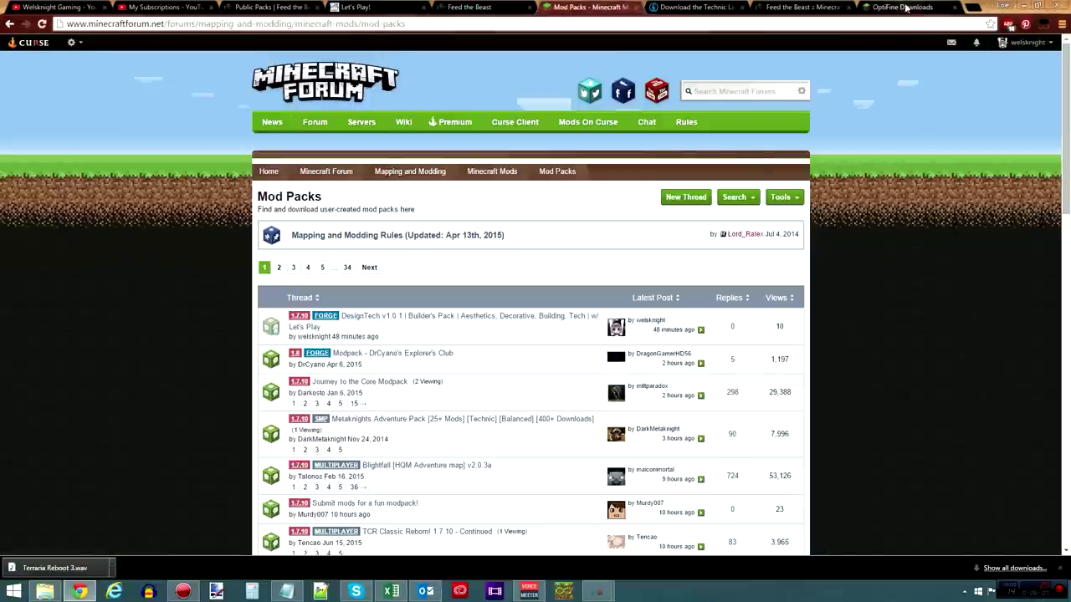
pyautogui.click(1027, 5)
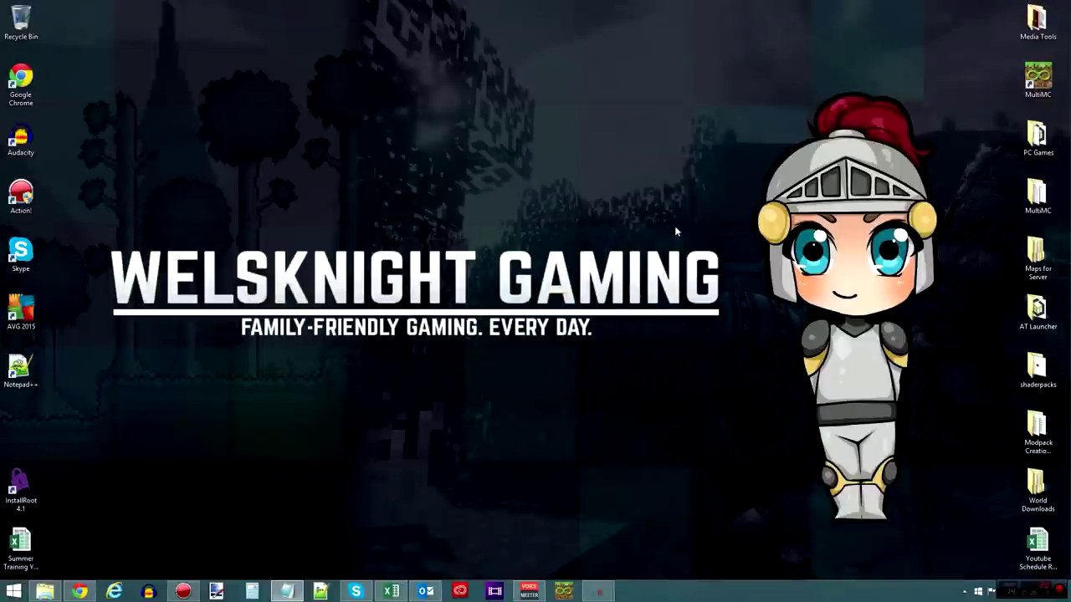